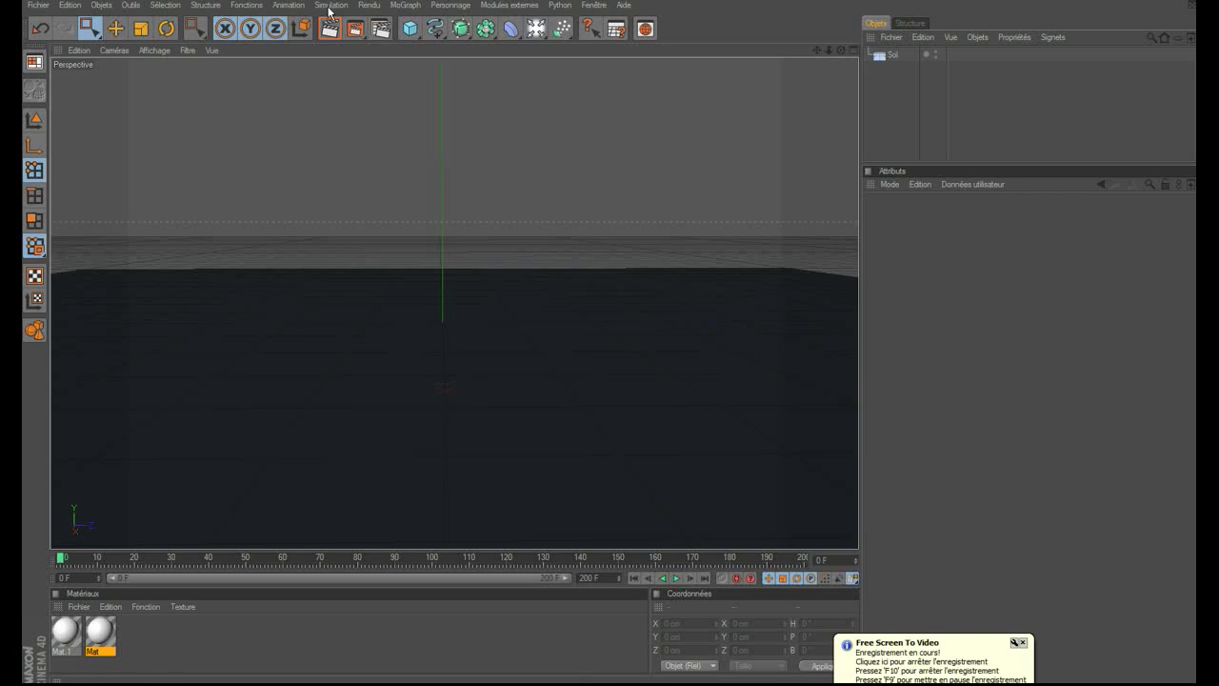
Add a plane oriented +X, standing upright, with a width of 200 cm
{"action": "left_click", "coordinate": [409, 29]}
{"action": "left_click", "coordinate": [522, 68]}
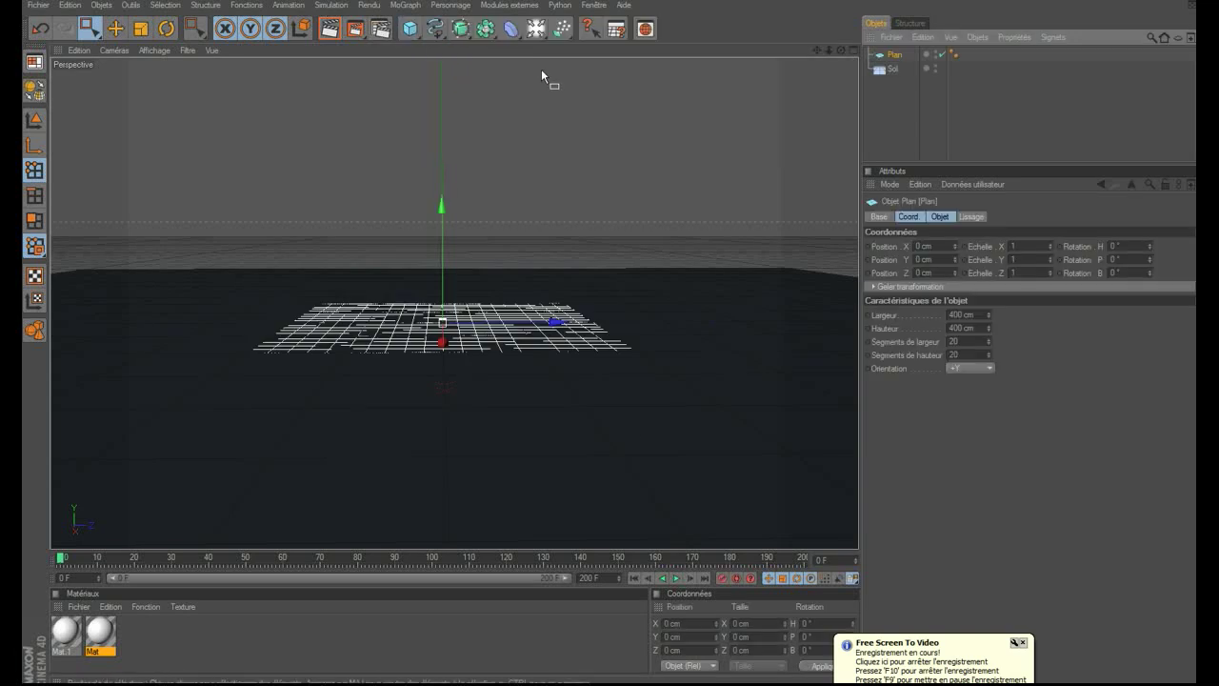
{"action": "left_click", "coordinate": [983, 368]}
{"action": "left_click", "coordinate": [975, 382]}
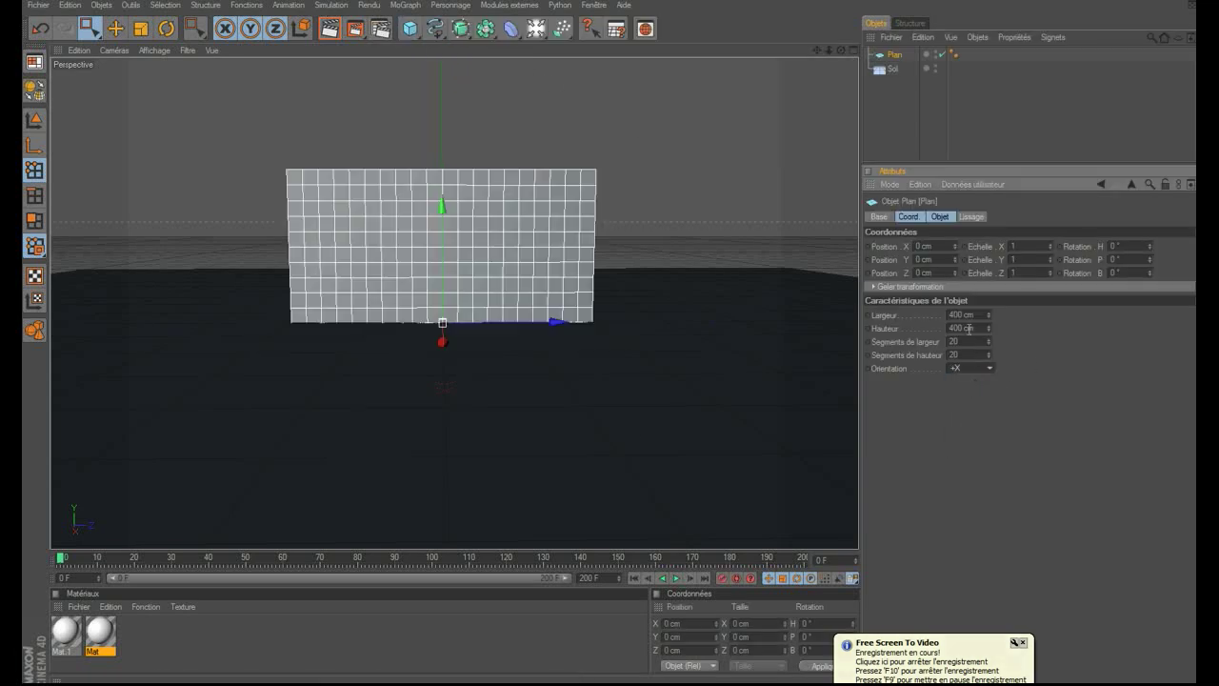
{"action": "type", "text": "200"}
{"action": "key", "text": "Return"}
Give the plane 5 by 5 segments and make it editable
{"action": "double_click", "coordinate": [948, 341]}
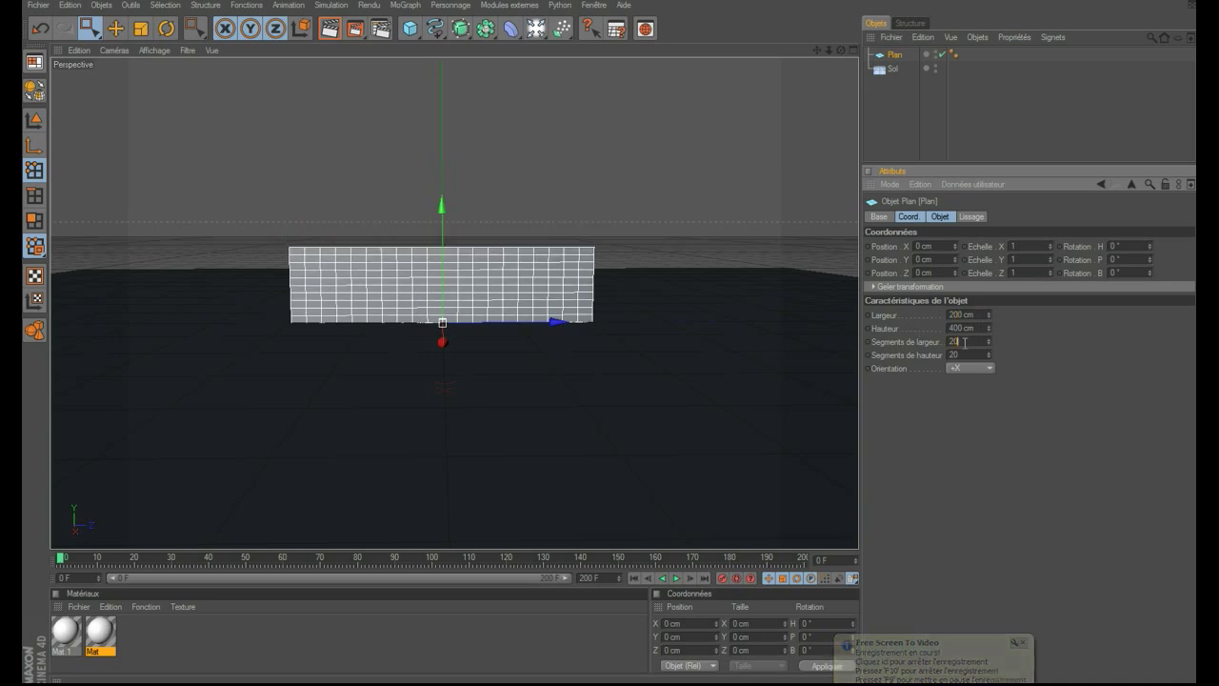
{"action": "type", "text": "5"}
{"action": "double_click", "coordinate": [967, 354]}
{"action": "type", "text": "5"}
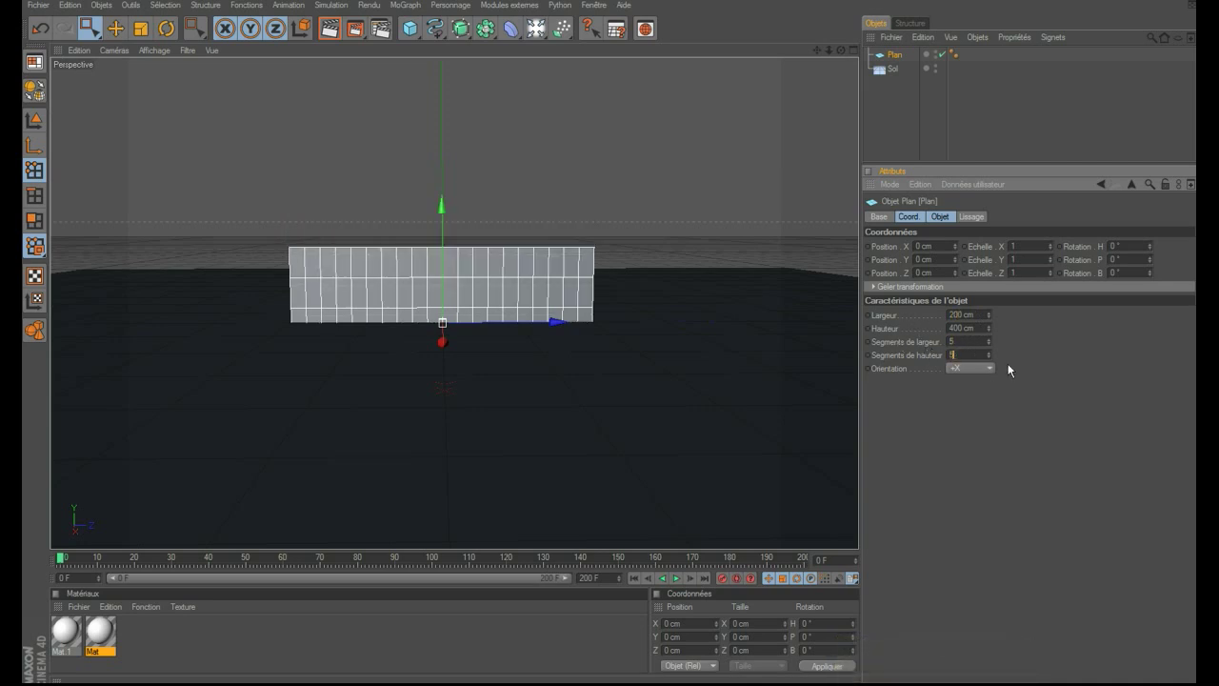
{"action": "key", "text": "Return"}
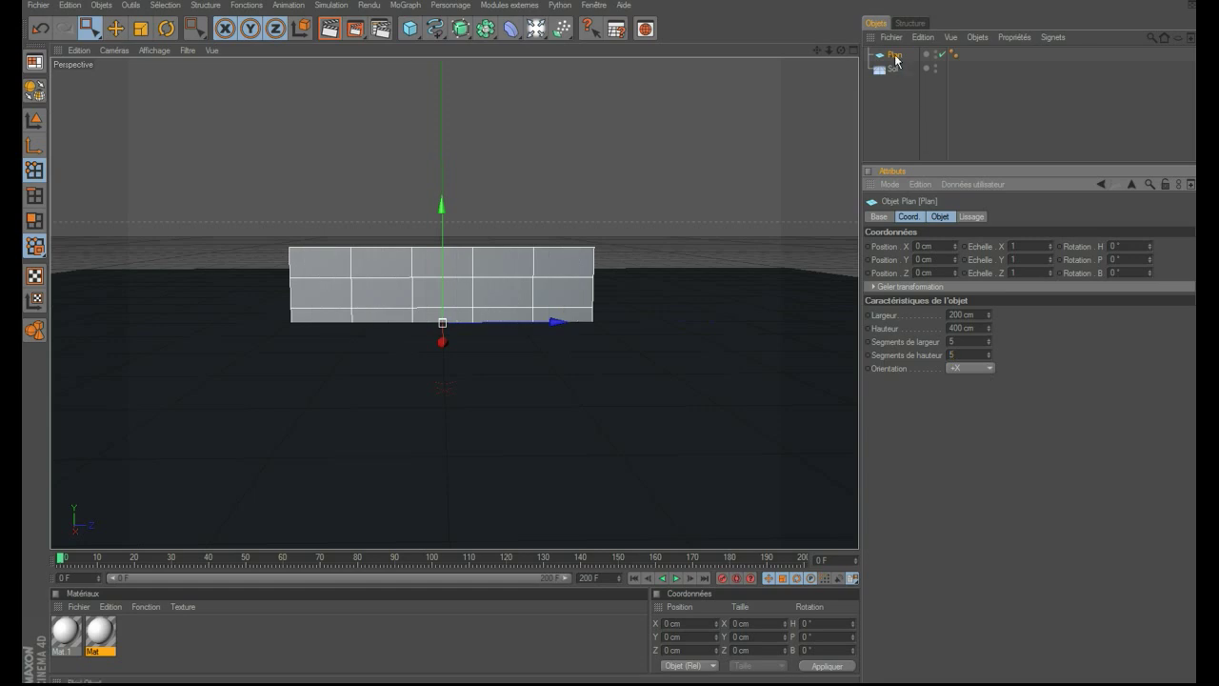
{"action": "key", "text": "c"}
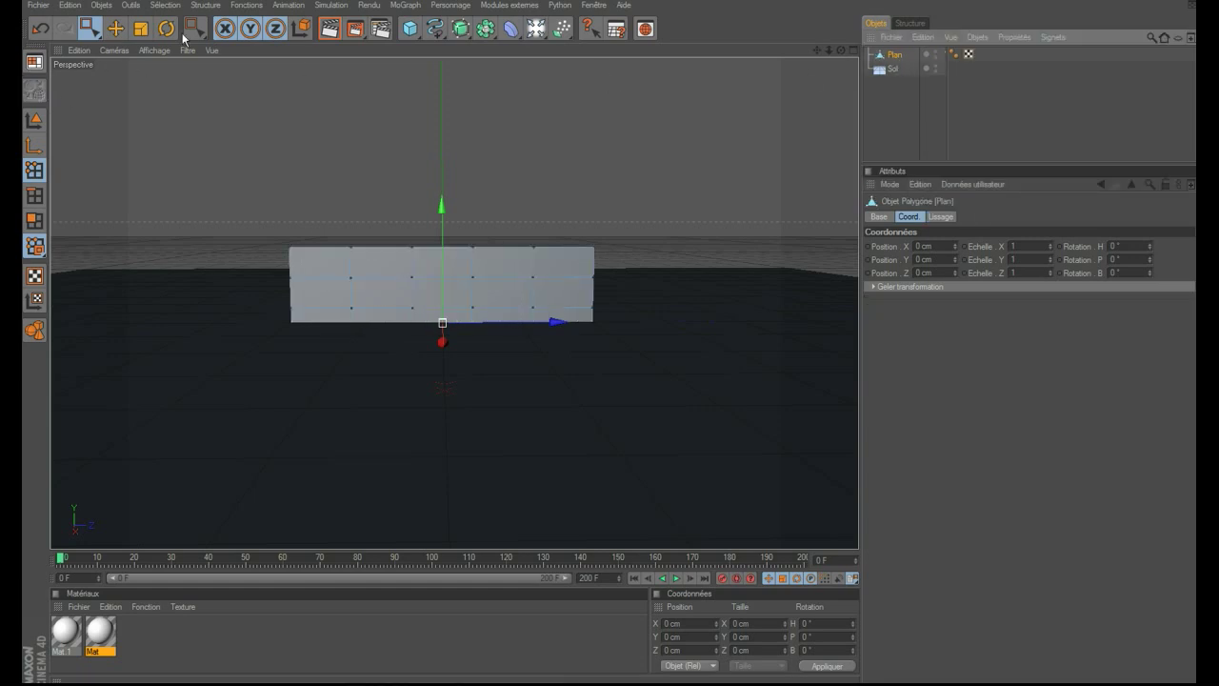
Centre the plane's axis at its bottom edge (Y -100%) and set Position Y to 0
{"action": "left_click", "coordinate": [203, 6]}
{"action": "mouse_move", "coordinate": [232, 38]}
{"action": "left_click", "coordinate": [396, 49]}
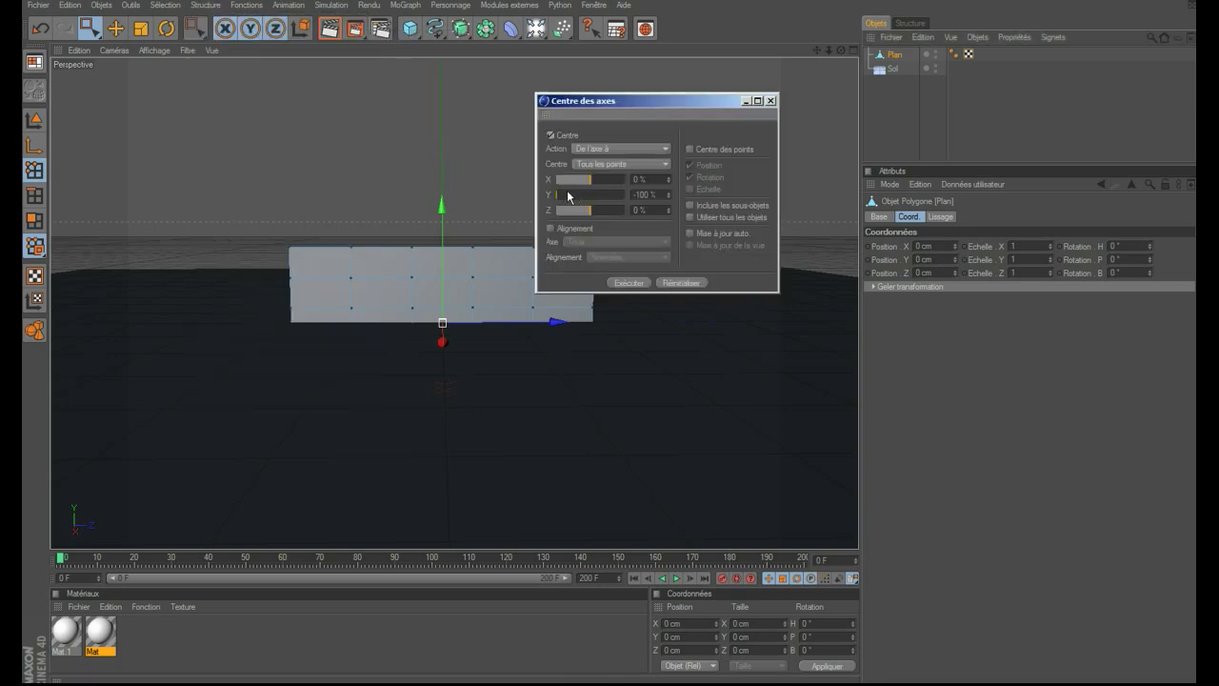
{"action": "left_click", "coordinate": [628, 283]}
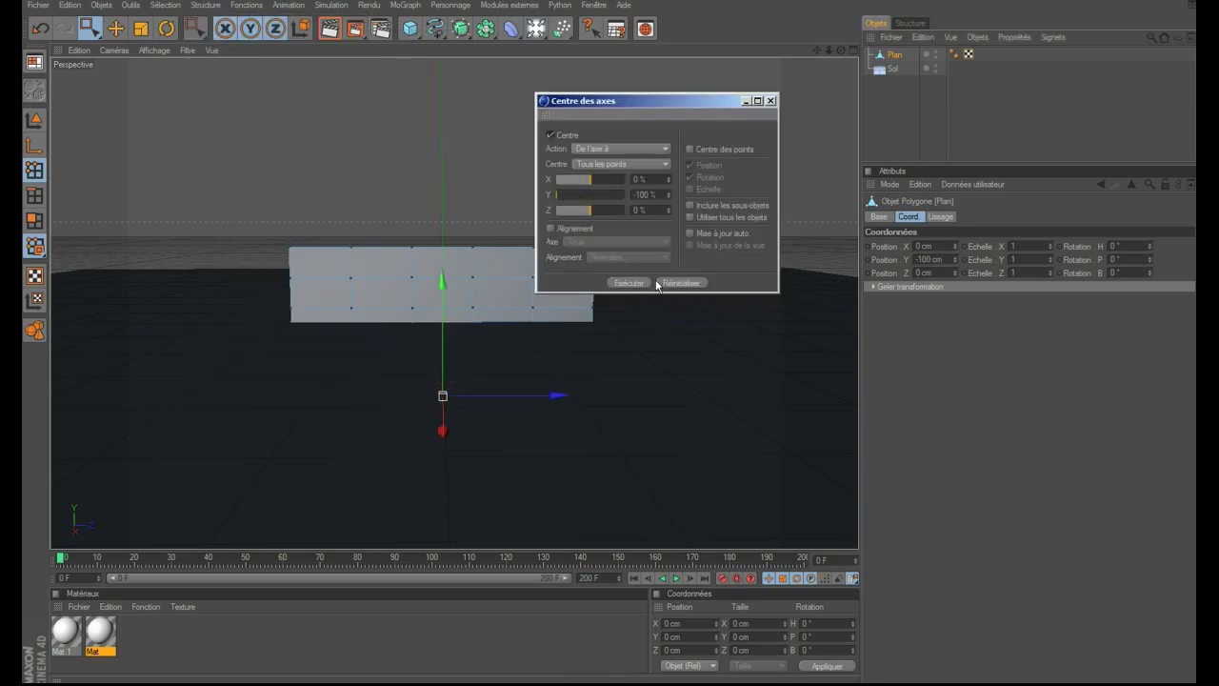
{"action": "left_click", "coordinate": [769, 101]}
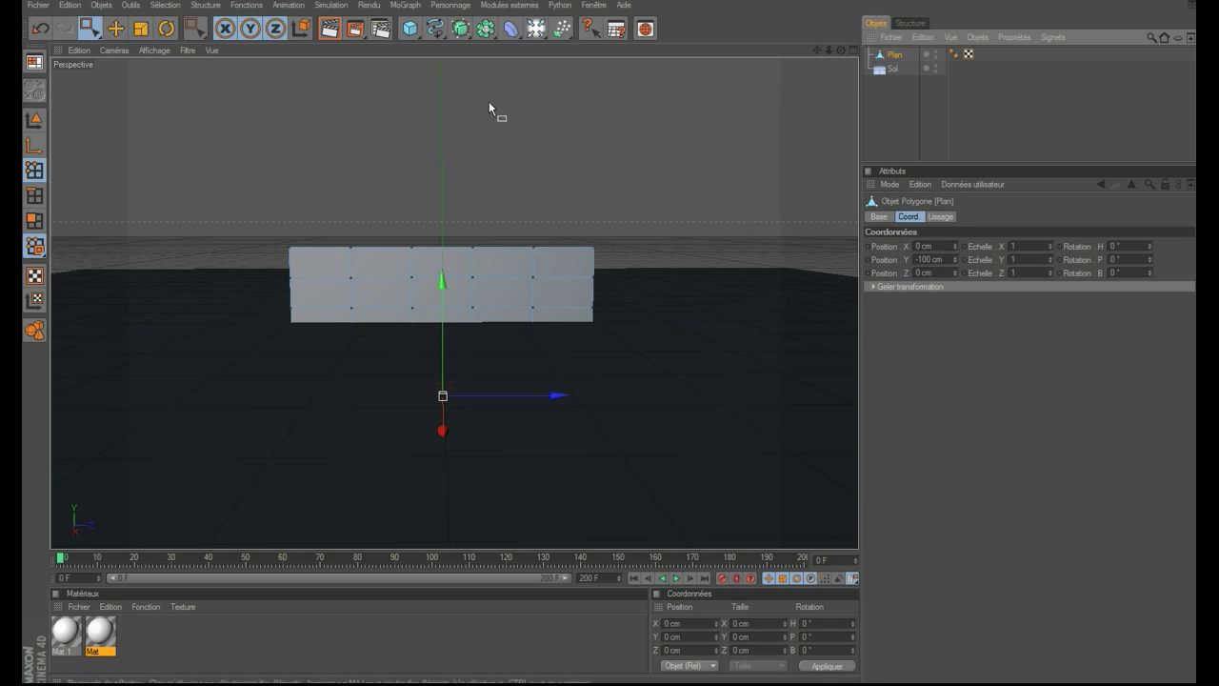
{"action": "left_click", "coordinate": [35, 121]}
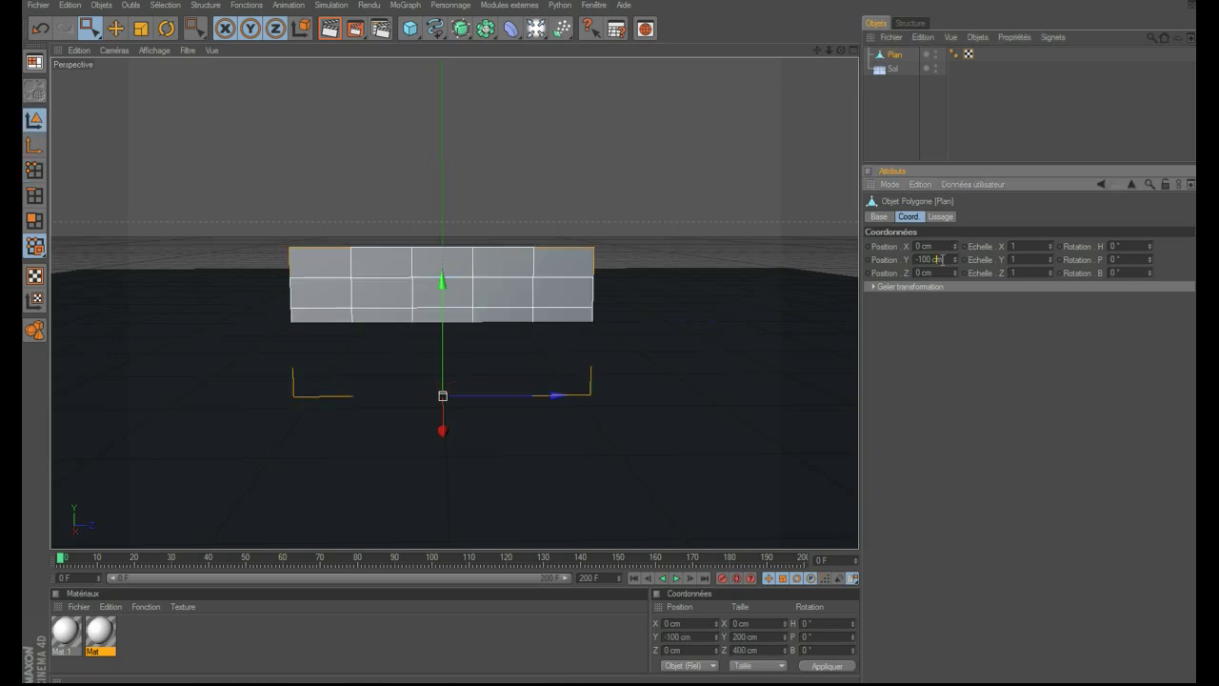
{"action": "type", "text": "0"}
{"action": "key", "text": "Return"}
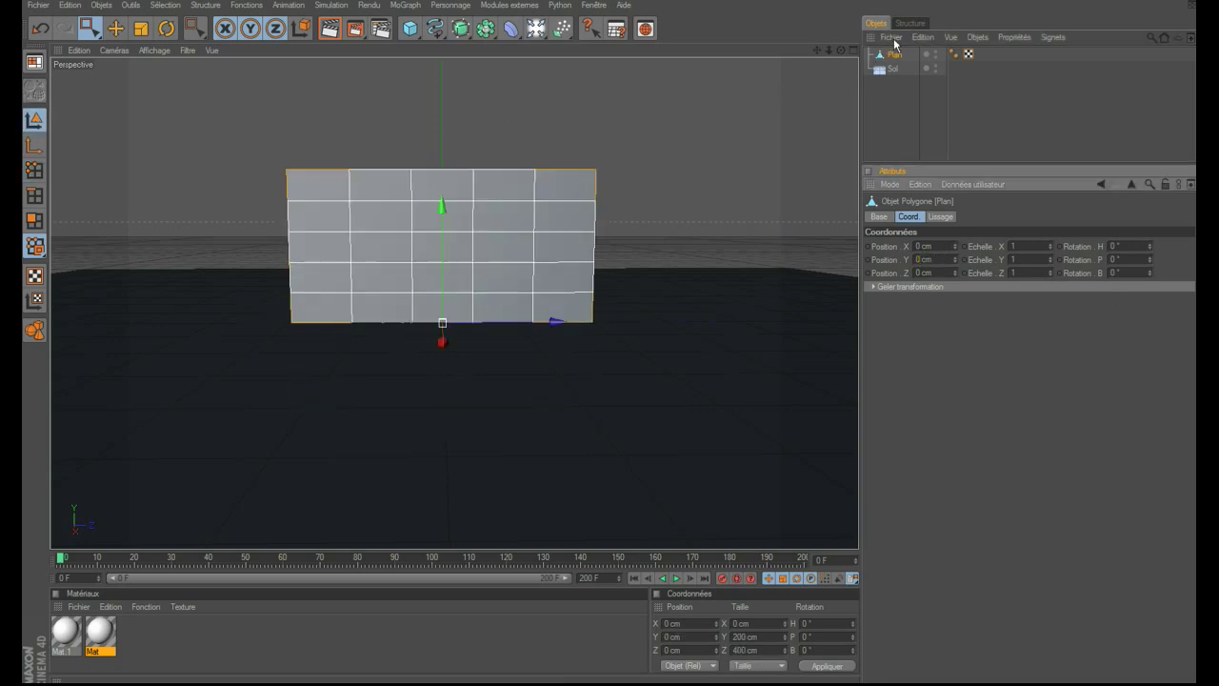
Select all the plane's points and create a Zone d'influence vertex map from them
{"action": "left_click", "coordinate": [34, 171]}
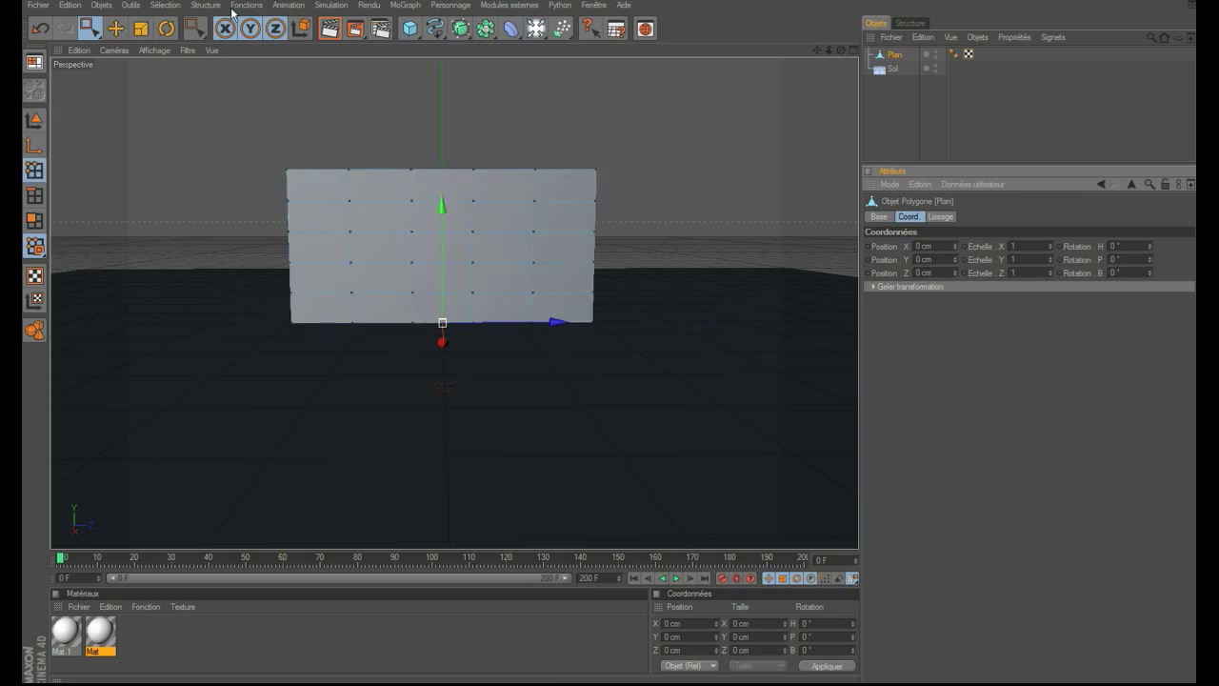
{"action": "mouse_move", "coordinate": [164, 93]}
{"action": "left_mouse_down"}
{"action": "mouse_move", "coordinate": [633, 304]}
{"action": "mouse_move", "coordinate": [605, 305]}
{"action": "left_mouse_up"}
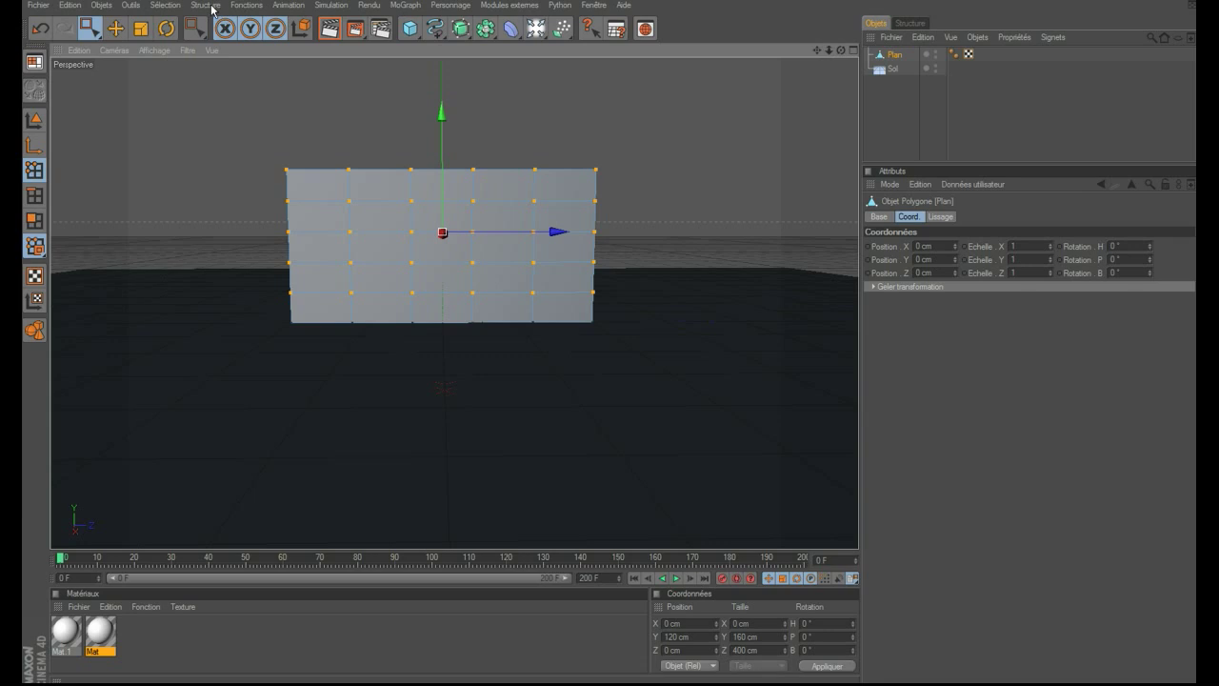
{"action": "left_click", "coordinate": [179, 8]}
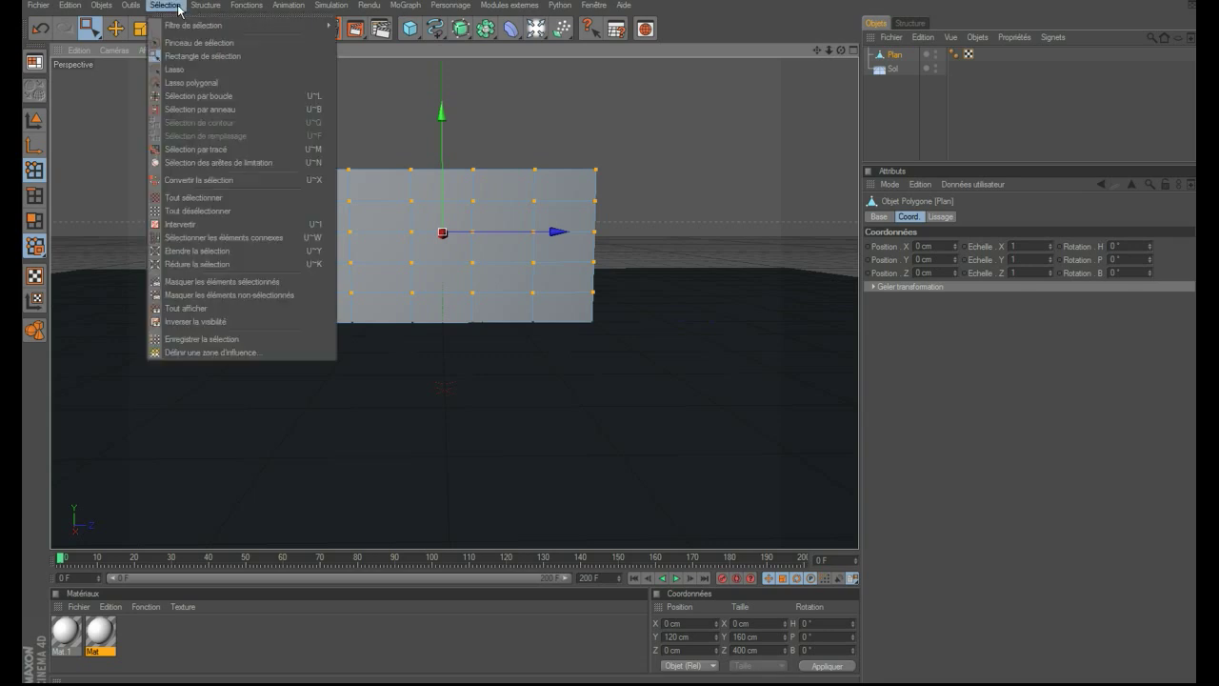
{"action": "left_click", "coordinate": [207, 353]}
{"action": "left_click", "coordinate": [180, 367]}
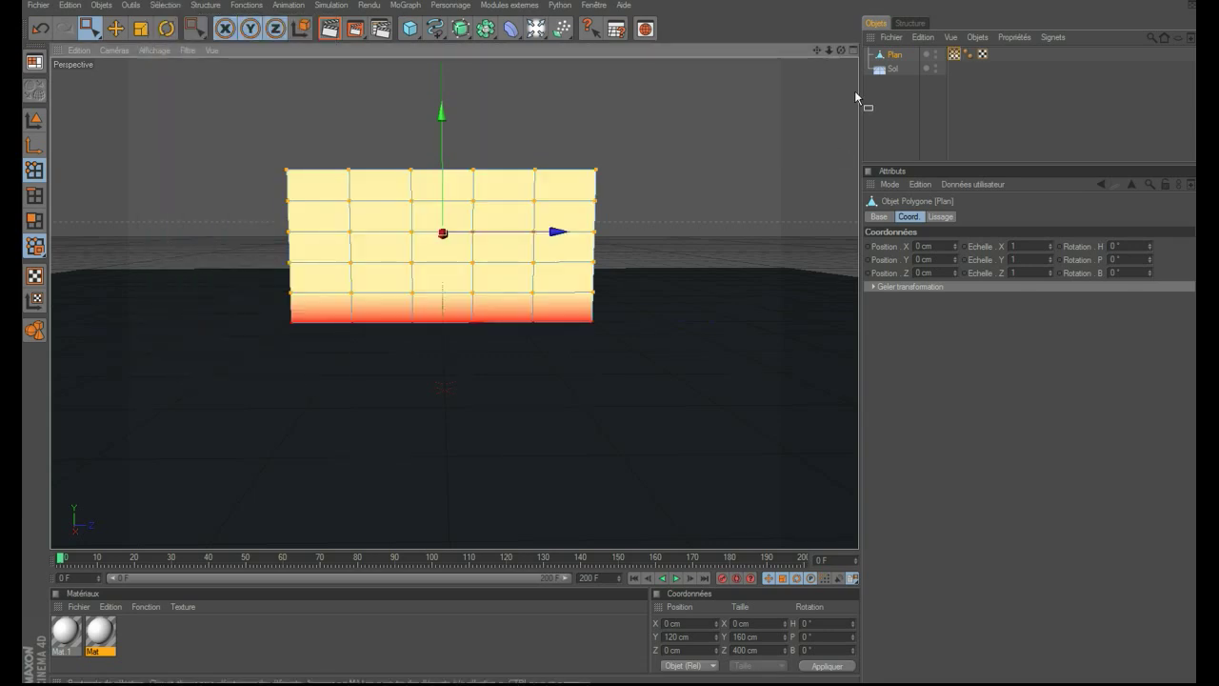
{"action": "left_click_drag", "start_coordinate": [842, 50], "coordinate": [819, 57]}
{"action": "left_click", "coordinate": [890, 113]}
{"action": "left_click", "coordinate": [903, 55]}
{"action": "key", "text": "Return"}
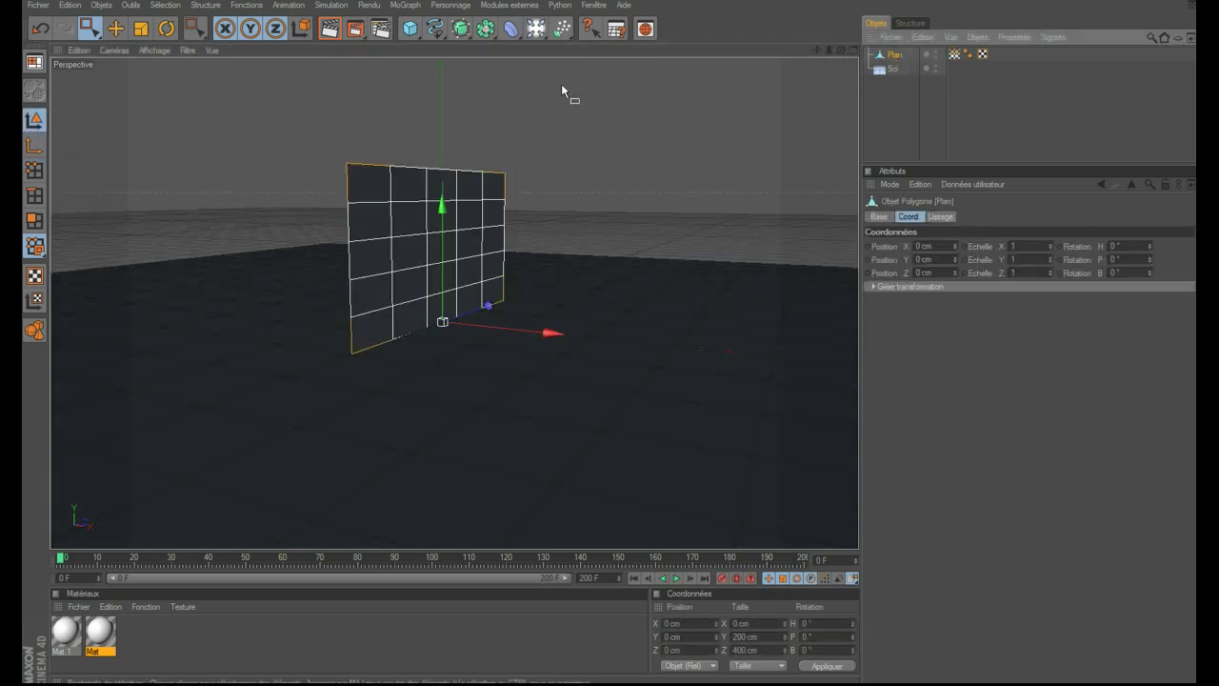
Put the plane inside a linear Cloneur with 5 clones
{"action": "left_click", "coordinate": [408, 6]}
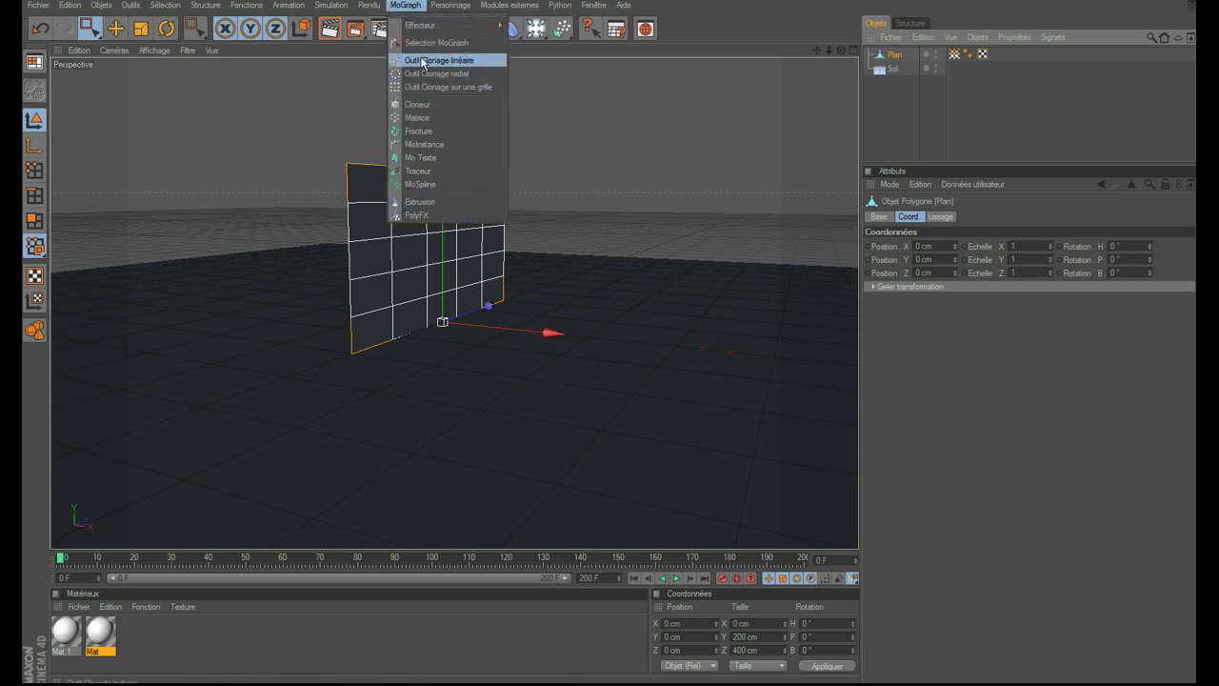
{"action": "left_click", "coordinate": [421, 103]}
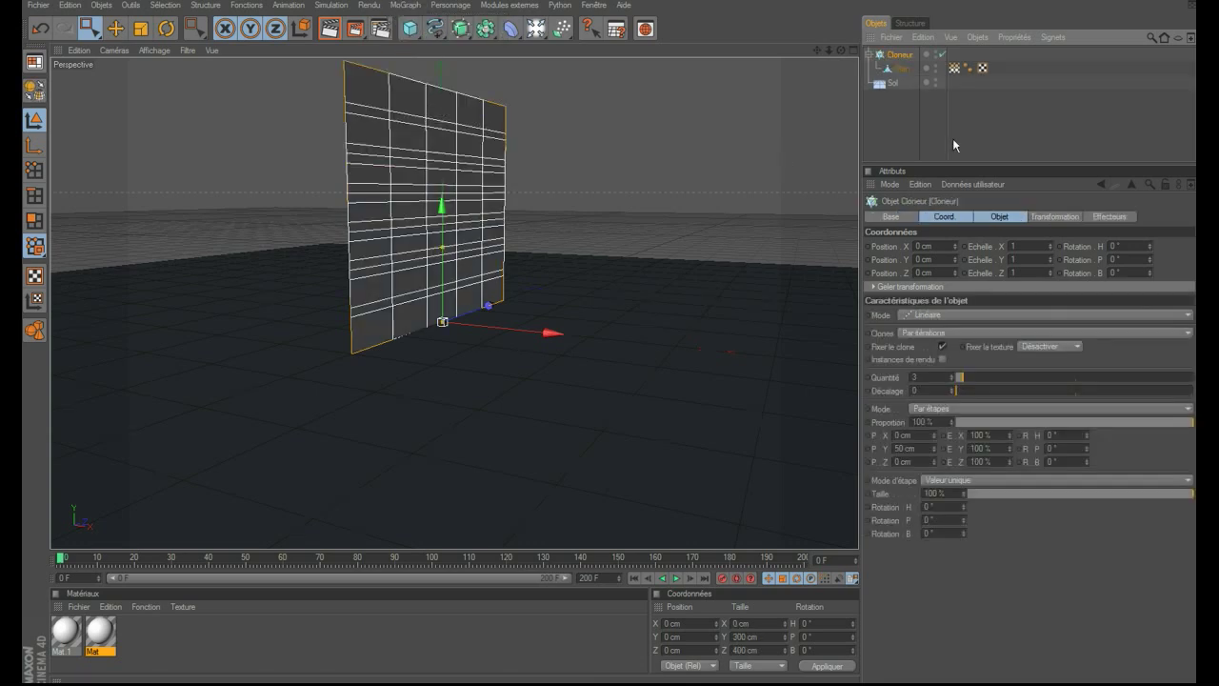
{"action": "double_click", "coordinate": [925, 379]}
{"action": "type", "text": "5"}
{"action": "key", "text": "Return"}
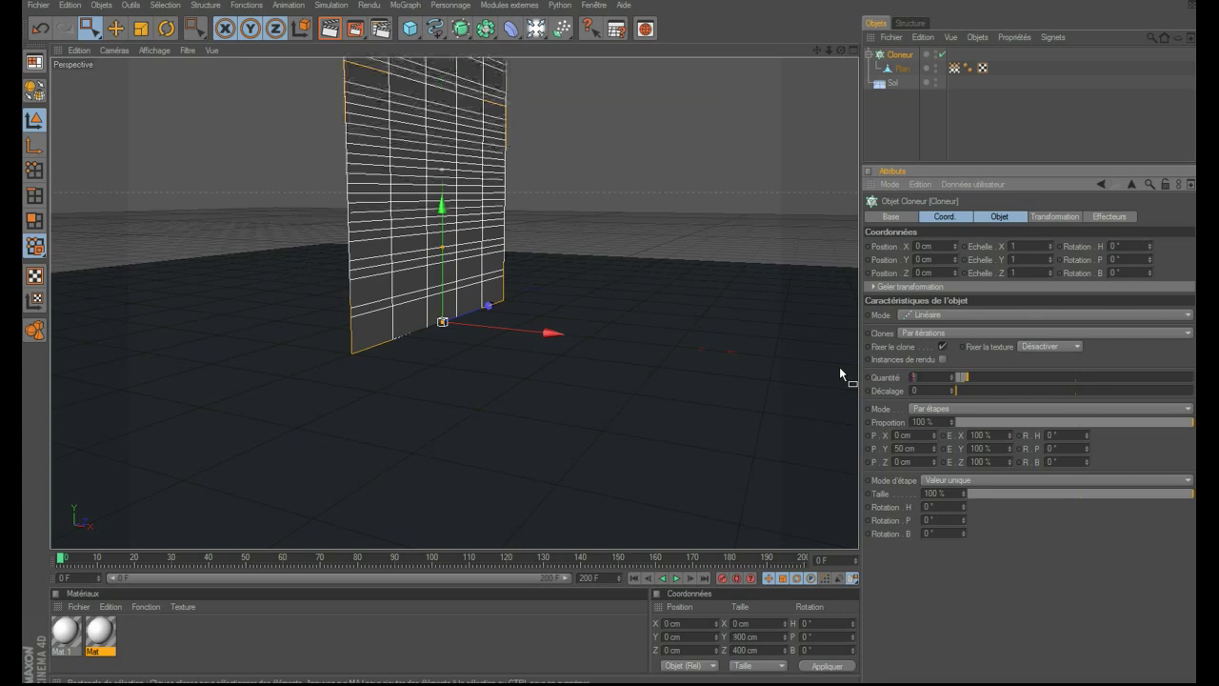
Switch the clones to Radial mode, 85° to 89°, and apply the red Mat.1 material
{"action": "left_click", "coordinate": [919, 321]}
{"action": "left_click", "coordinate": [925, 353]}
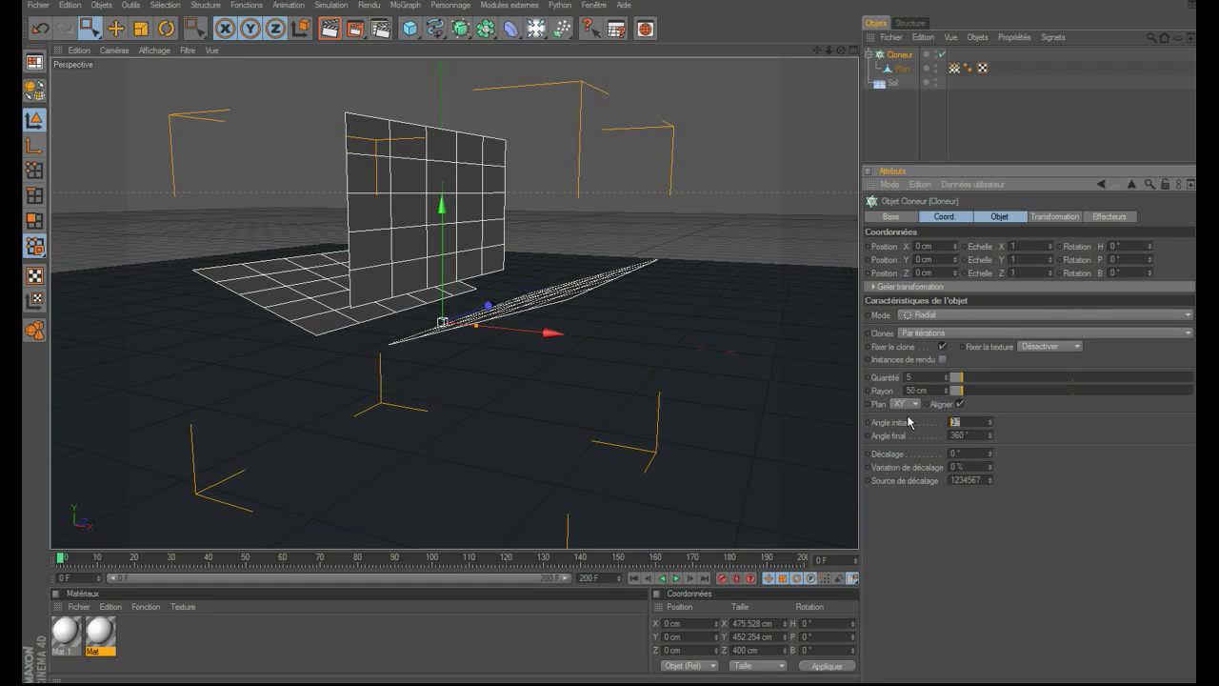
{"action": "key", "text": "Return"}
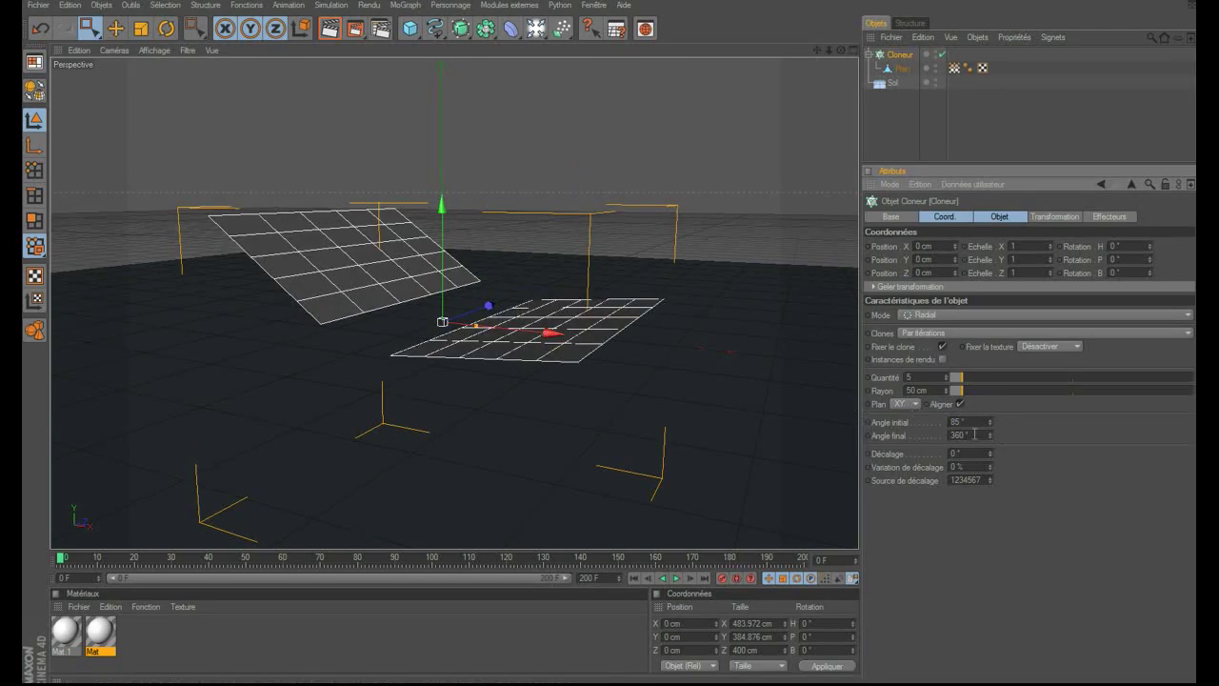
{"action": "type", "text": "39"}
{"action": "key", "text": "Return"}
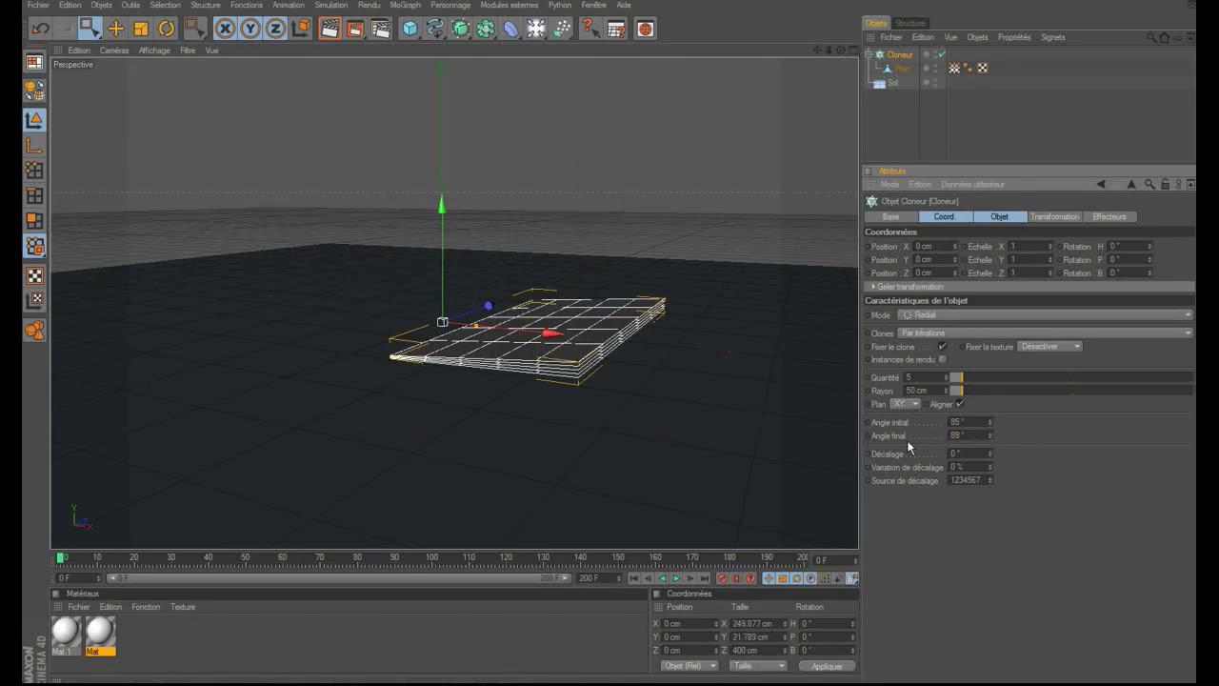
{"action": "left_click_drag", "start_coordinate": [834, 77], "coordinate": [773, 142], "text": "alt"}
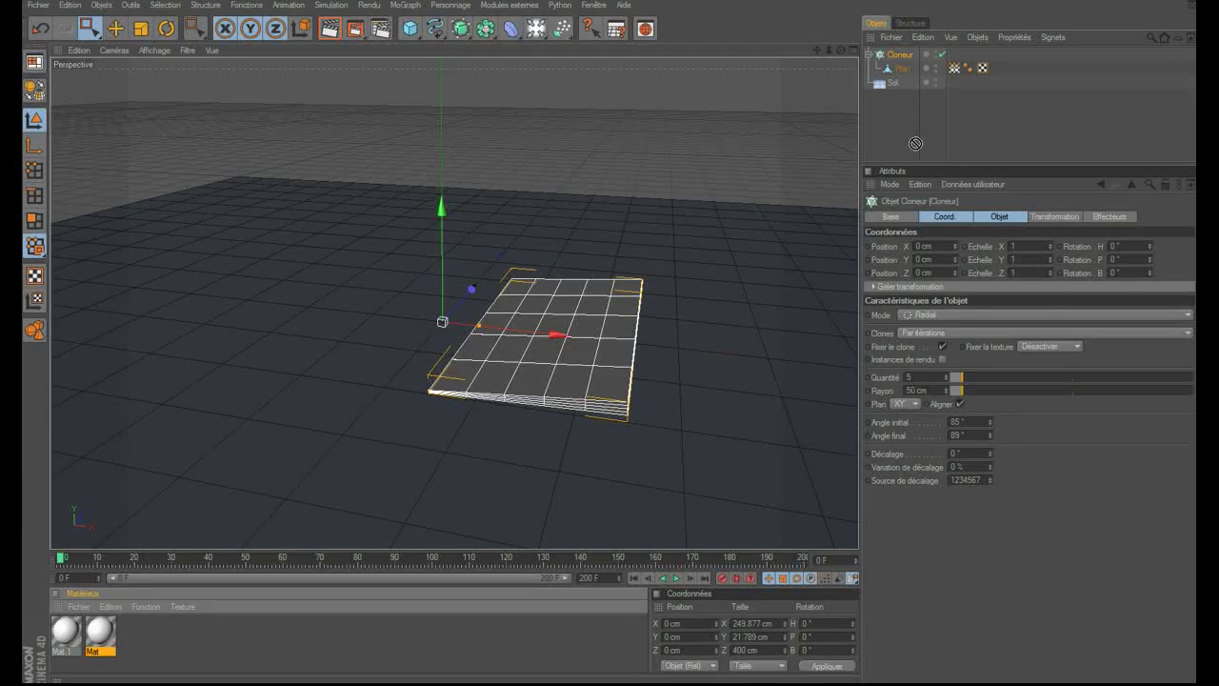
{"action": "left_click_drag", "start_coordinate": [912, 59], "coordinate": [916, 57]}
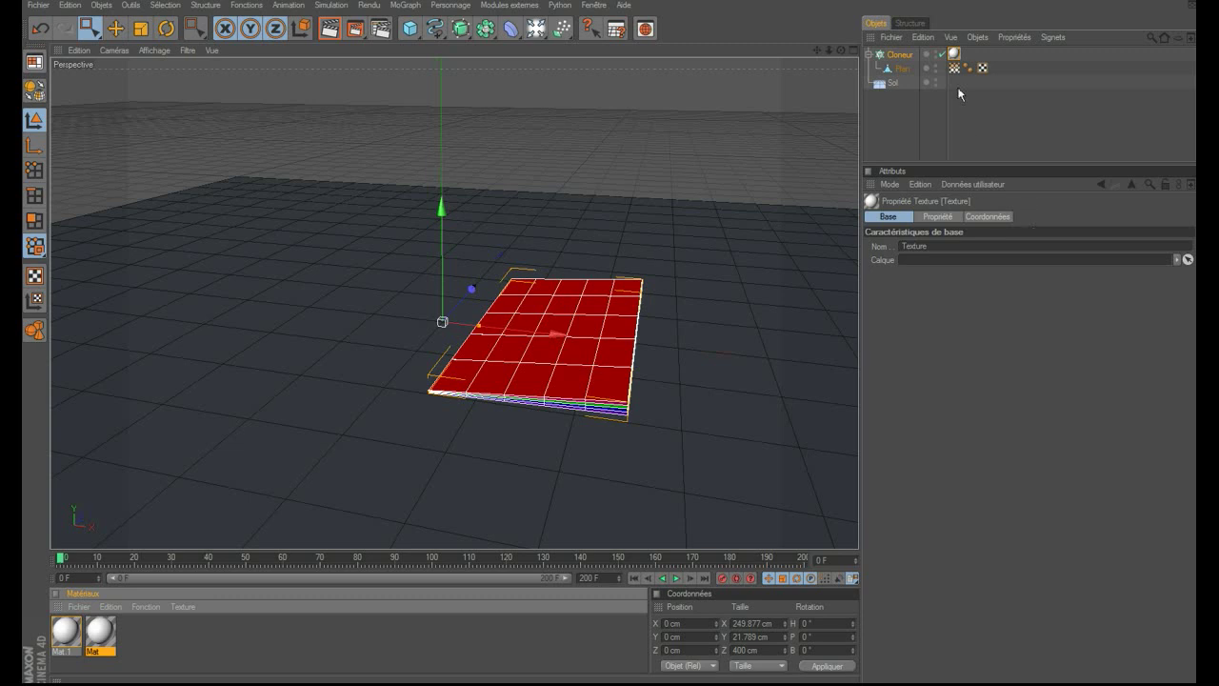
Set Projection sélective to Avant on the cloner's red Mat.1 and magenta Mat textures
{"action": "left_click", "coordinate": [954, 55]}
{"action": "left_click", "coordinate": [939, 216]}
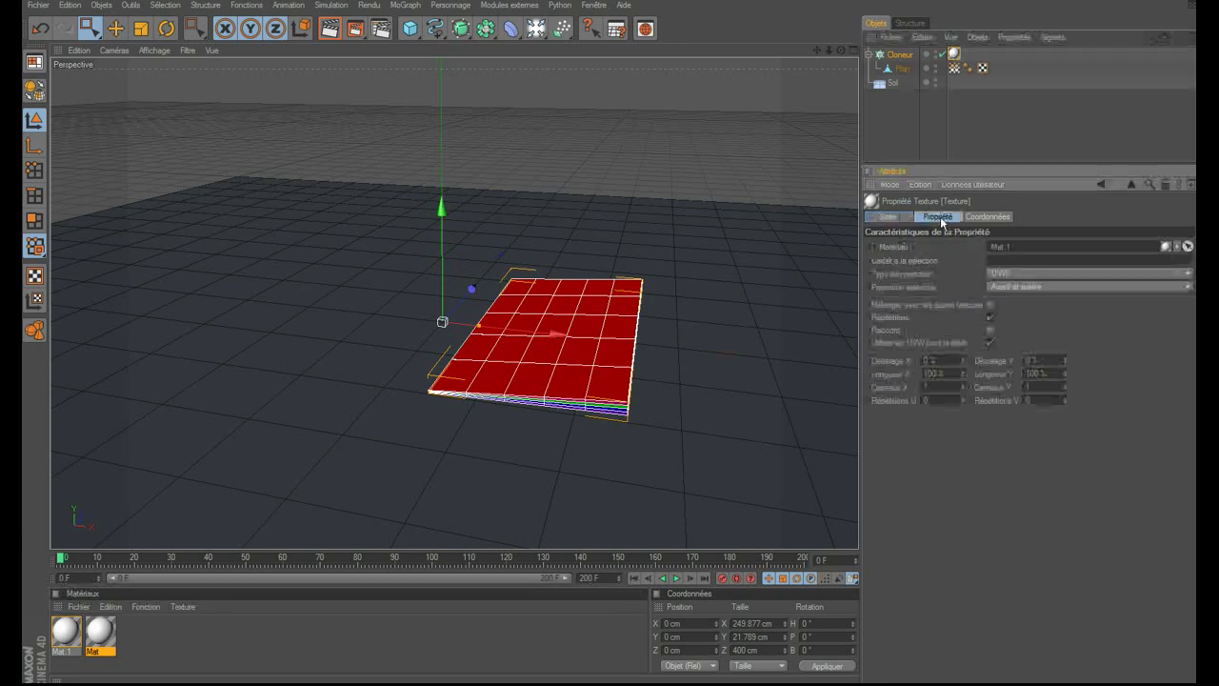
{"action": "left_click", "coordinate": [1031, 286]}
{"action": "left_click", "coordinate": [1034, 315]}
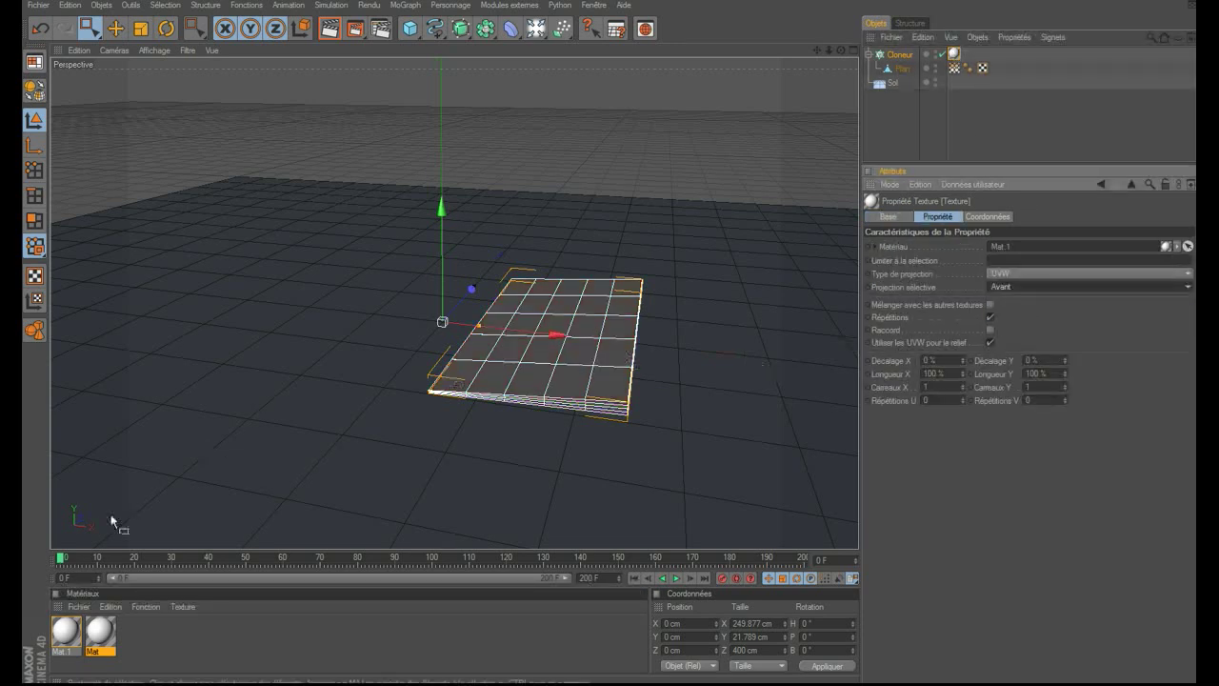
{"action": "left_click_drag", "start_coordinate": [868, 2], "coordinate": [906, 55]}
{"action": "left_click", "coordinate": [1029, 286]}
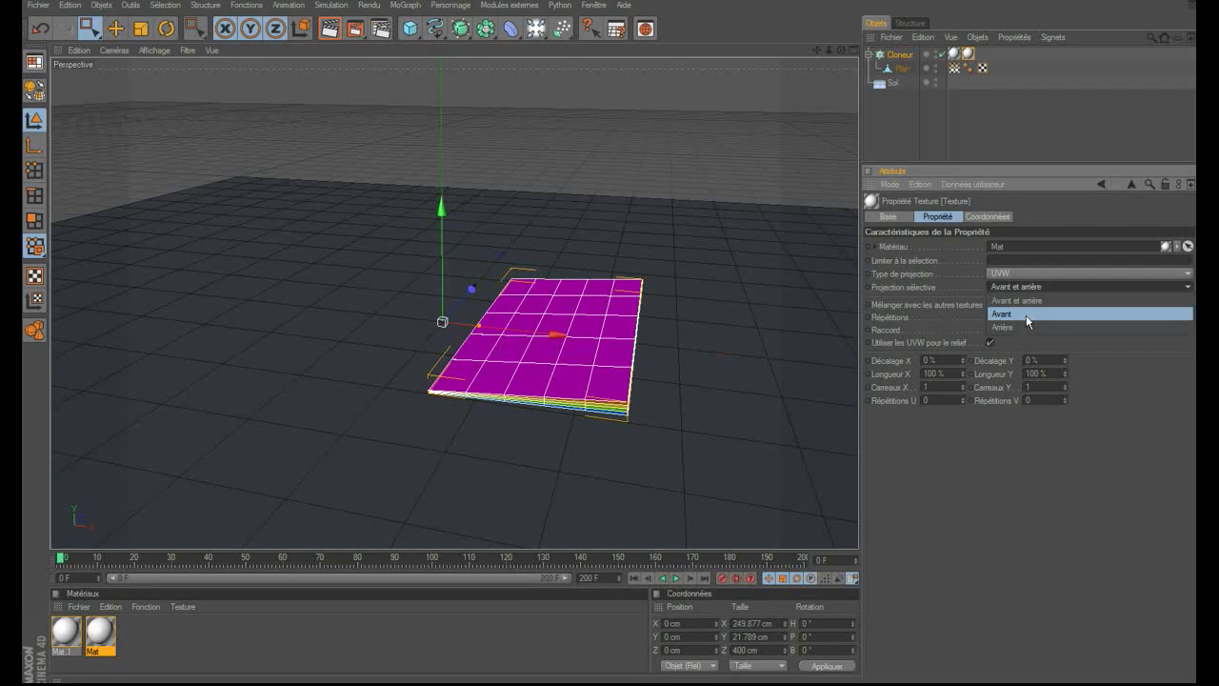
{"action": "left_click", "coordinate": [1023, 315]}
Collapse the Cloneur and select it together with the Sol floor
{"action": "left_click", "coordinate": [916, 129]}
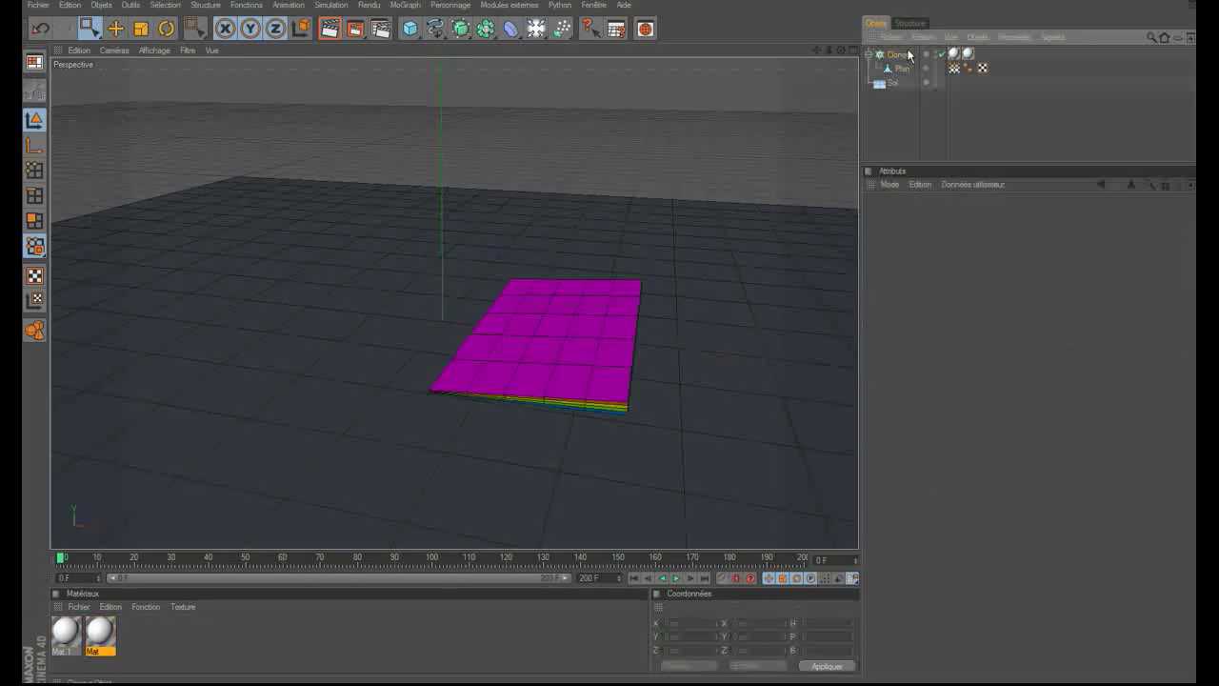
{"action": "left_click", "coordinate": [909, 56]}
{"action": "left_click", "coordinate": [868, 55]}
{"action": "left_click", "coordinate": [896, 100]}
{"action": "left_click_drag", "start_coordinate": [896, 100], "coordinate": [879, 48]}
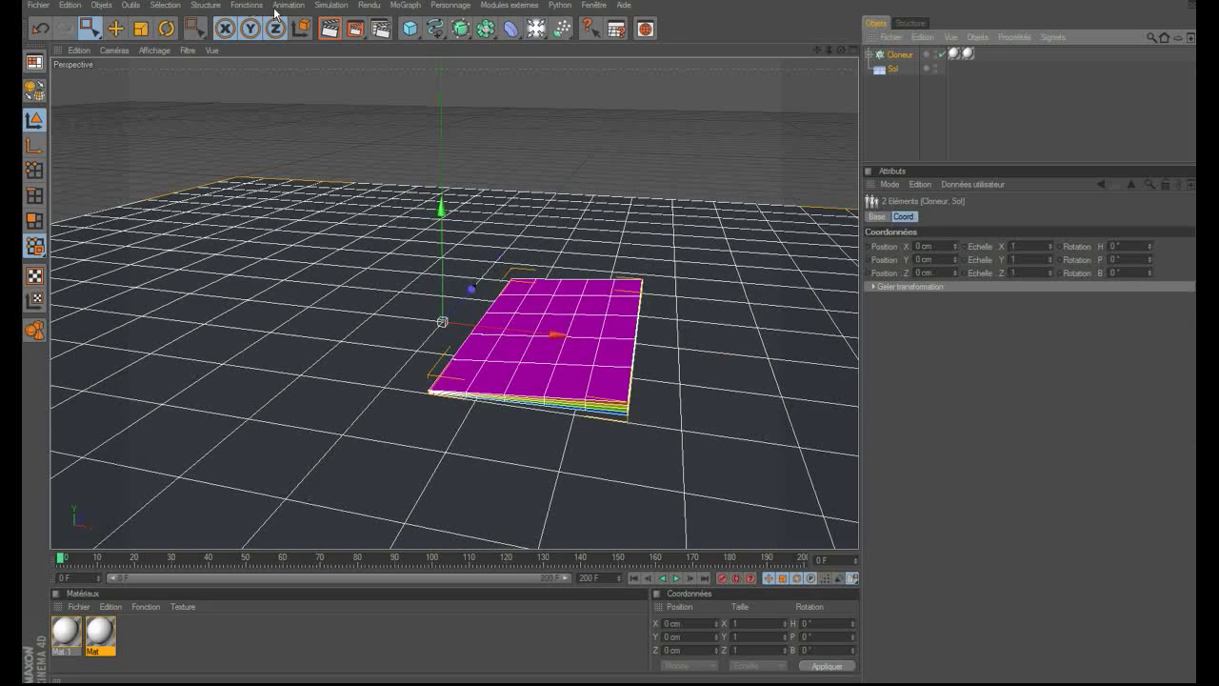
Add dynamics body tags and make the cloner's tag a soft body of polygons
{"action": "left_click", "coordinate": [323, 10]}
{"action": "mouse_move", "coordinate": [352, 38]}
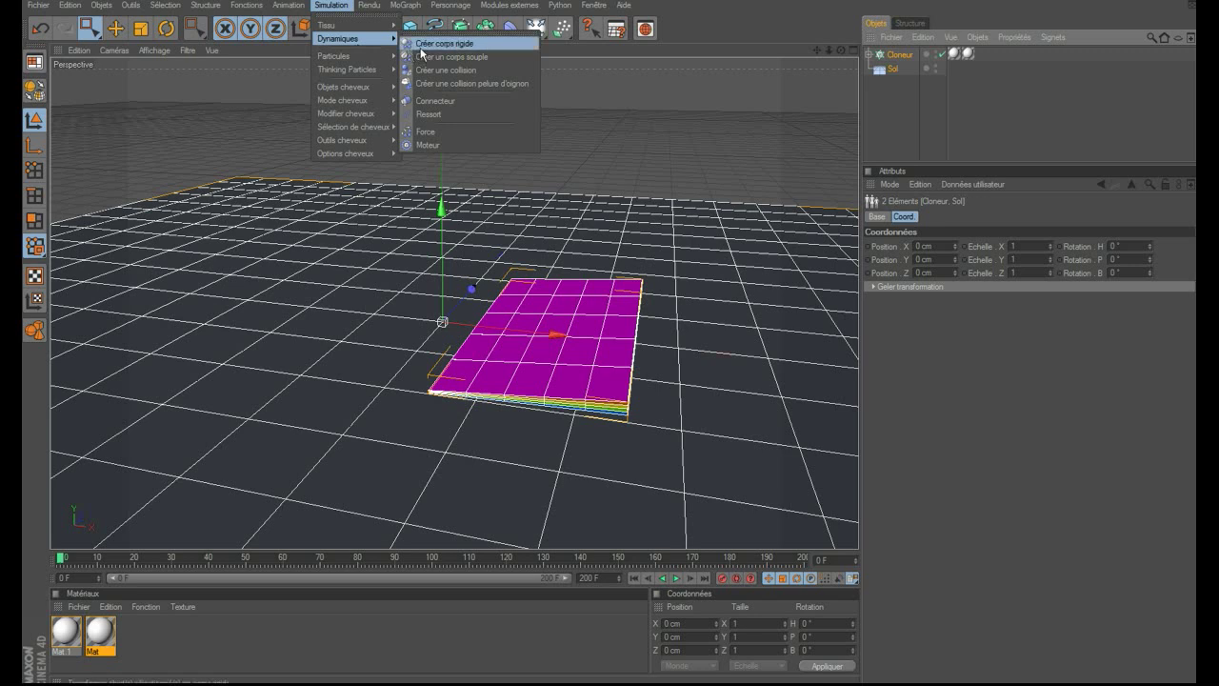
{"action": "left_click", "coordinate": [424, 42]}
{"action": "left_click", "coordinate": [888, 116]}
{"action": "left_click", "coordinate": [954, 54]}
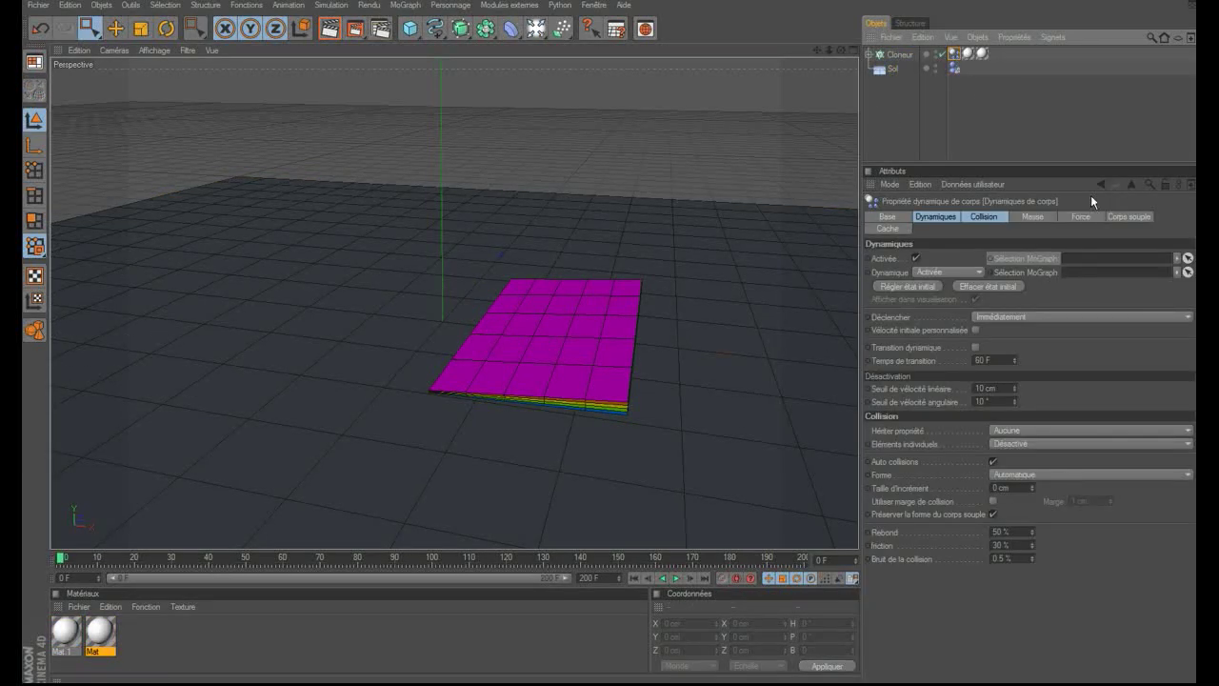
{"action": "left_click", "coordinate": [1126, 217]}
{"action": "left_click", "coordinate": [987, 259]}
{"action": "left_click", "coordinate": [998, 284]}
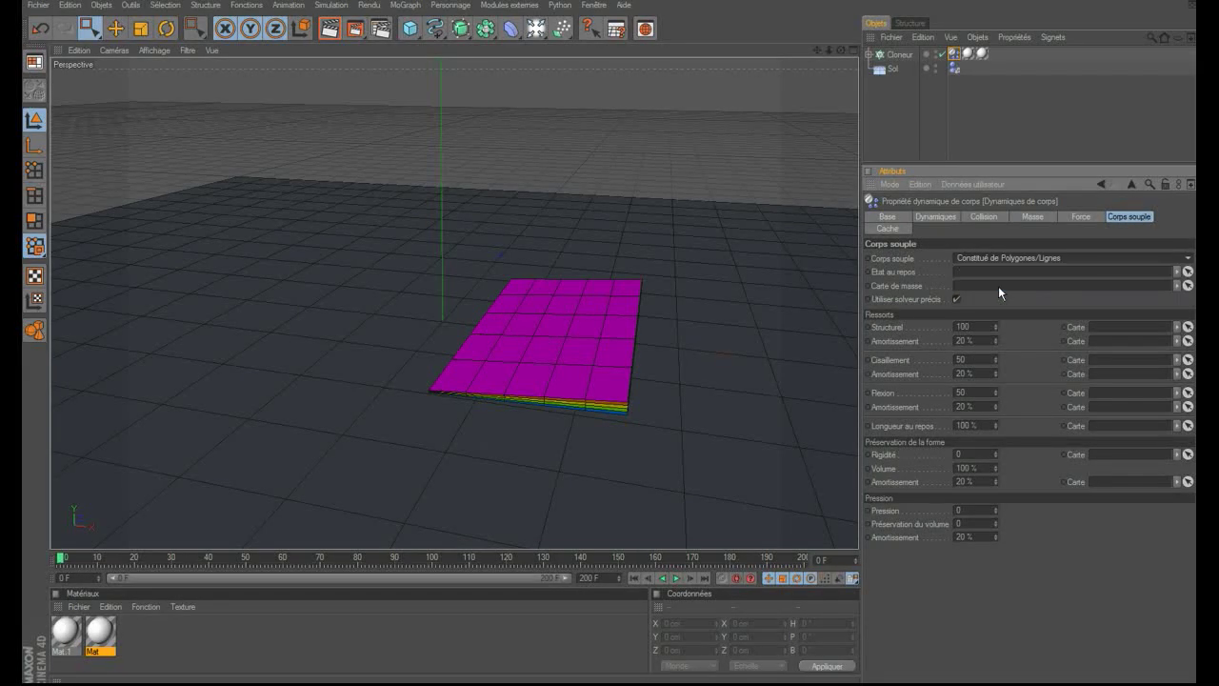
Use Zone d'influence as mass map, with top-level elements and Moving Mesh collision shape
{"action": "left_click", "coordinate": [870, 55]}
{"action": "left_click", "coordinate": [955, 68]}
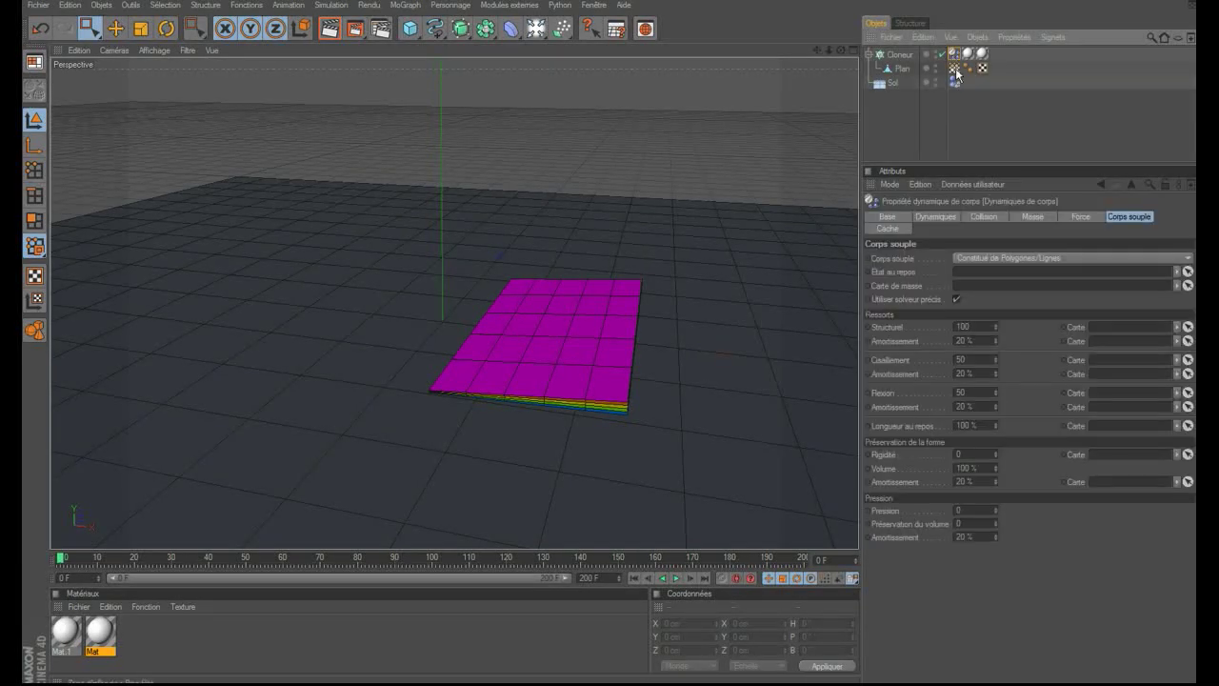
{"action": "left_click_drag", "start_coordinate": [1004, 272], "coordinate": [1004, 291]}
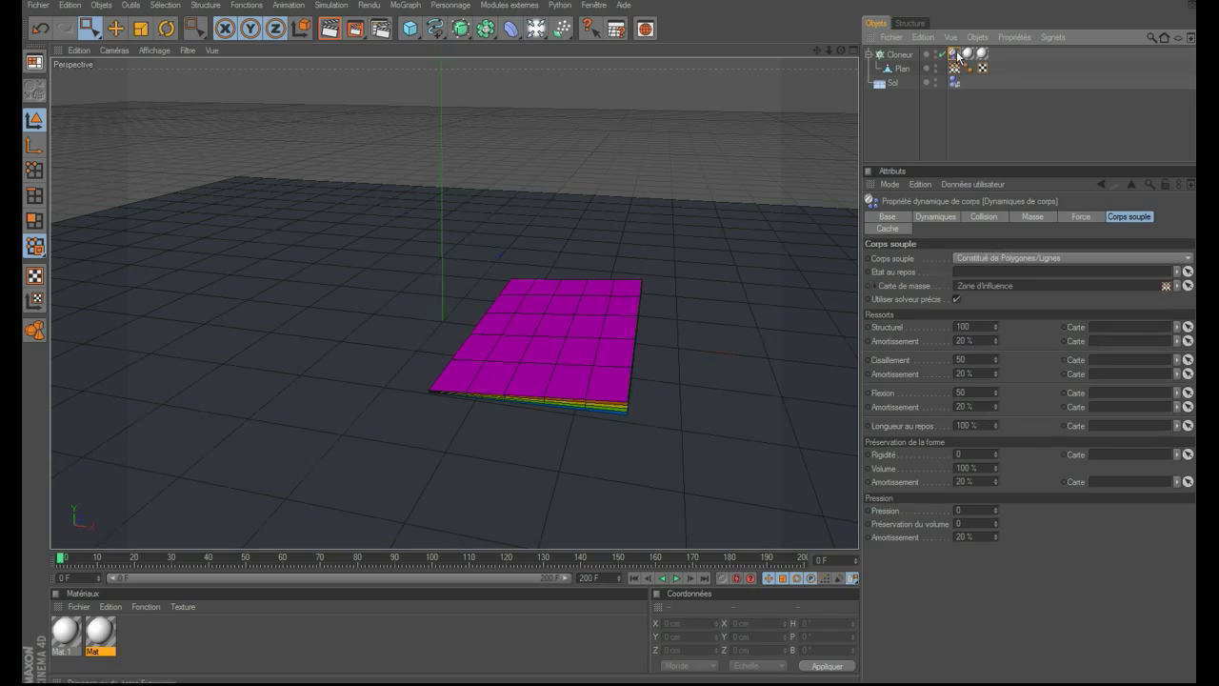
{"action": "left_click", "coordinate": [953, 217]}
{"action": "left_click", "coordinate": [971, 218], "text": "shift"}
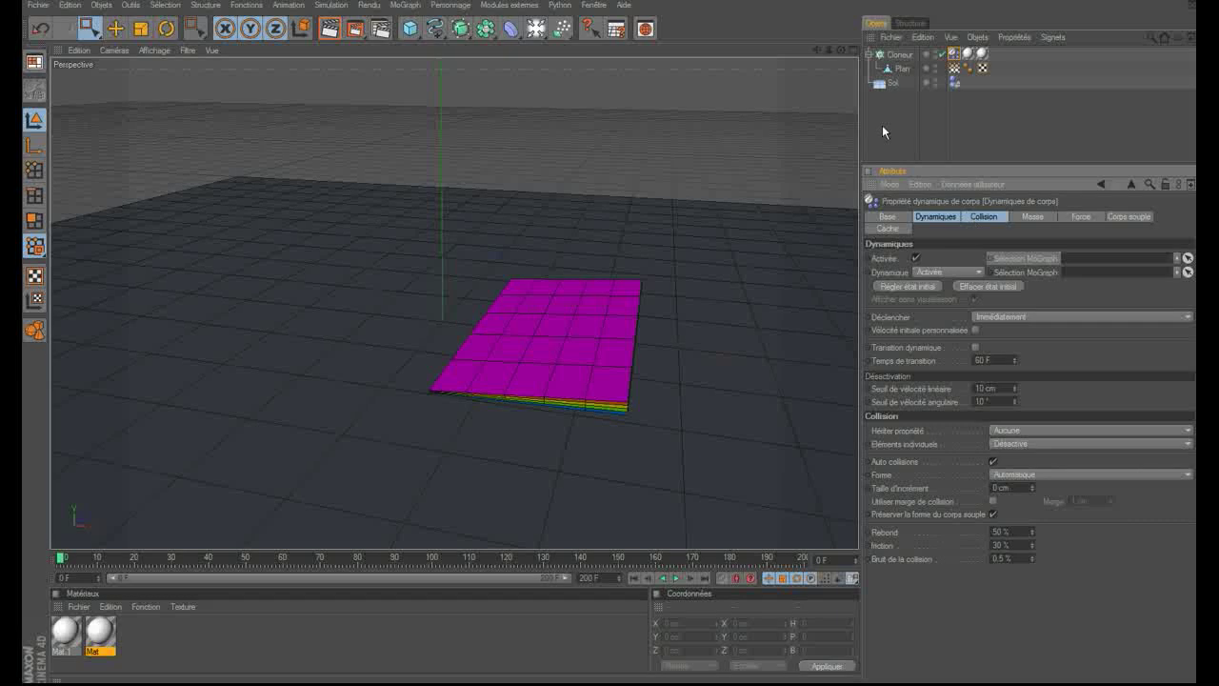
{"action": "left_click", "coordinate": [1039, 443]}
{"action": "left_click", "coordinate": [1041, 470]}
{"action": "left_click", "coordinate": [1041, 475]}
{"action": "left_click", "coordinate": [1052, 593]}
{"action": "left_click", "coordinate": [895, 92]}
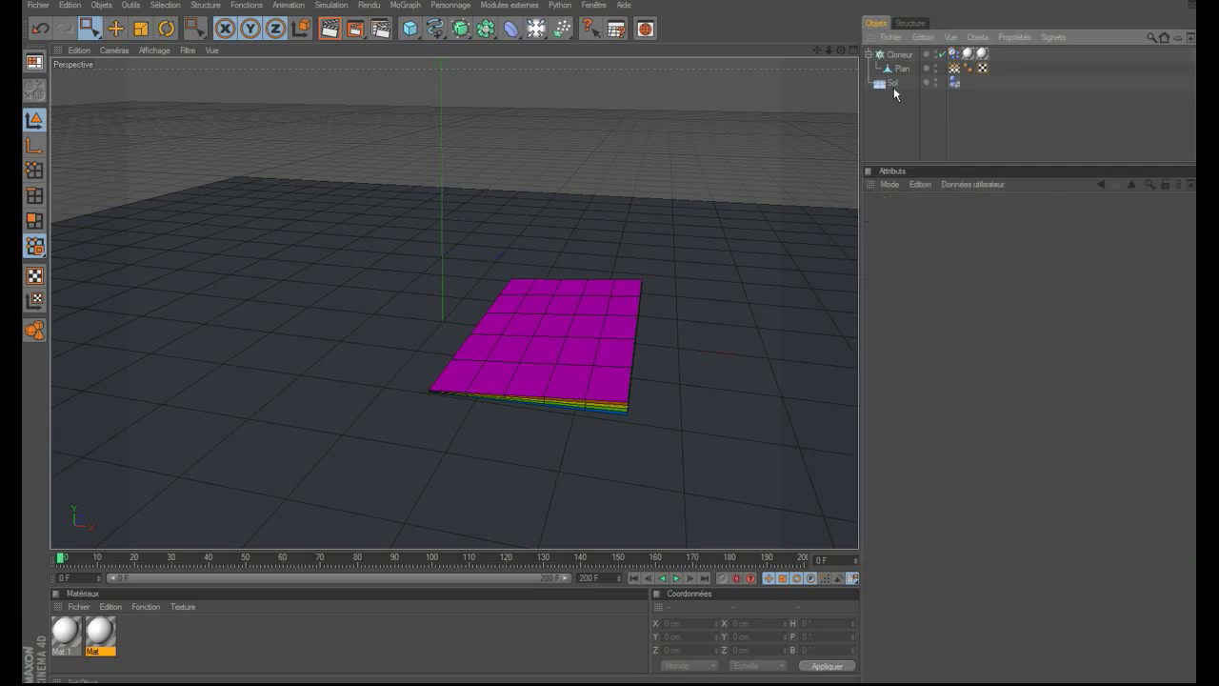
{"action": "left_click", "coordinate": [560, 29]}
Add a Rotation force with heading -20° and pitch 10°
{"action": "left_click", "coordinate": [583, 89]}
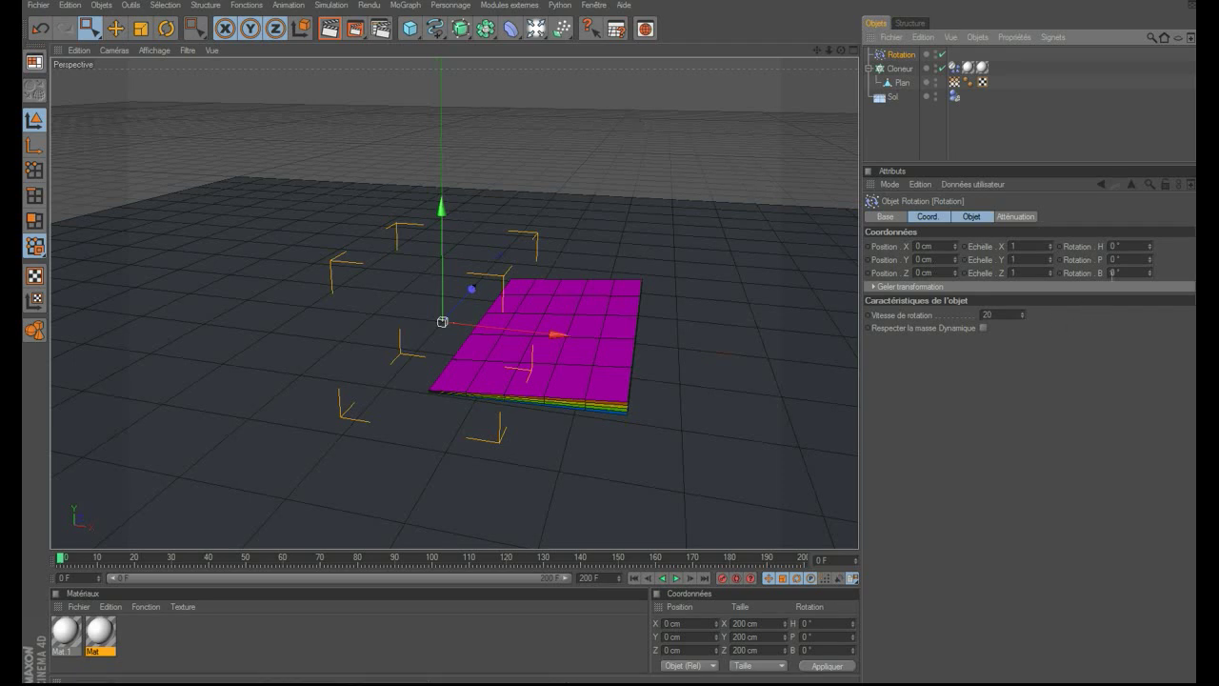
{"action": "left_click", "coordinate": [1114, 245]}
{"action": "type", "text": "-20"}
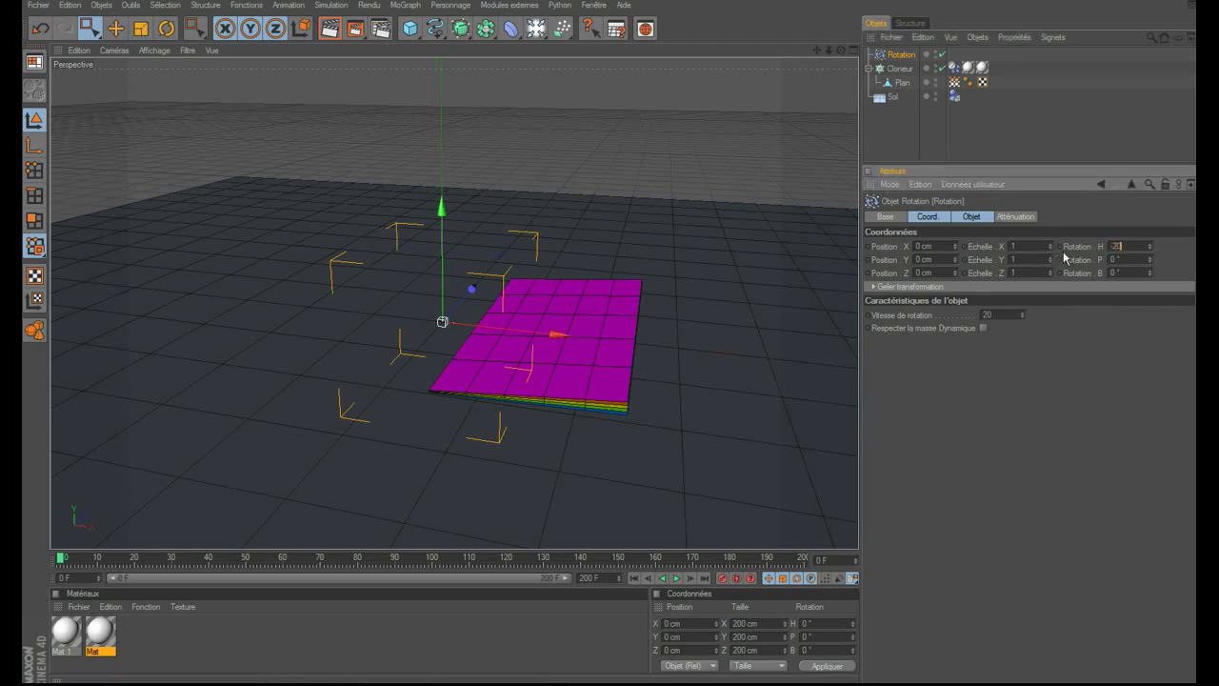
{"action": "key", "text": "Return"}
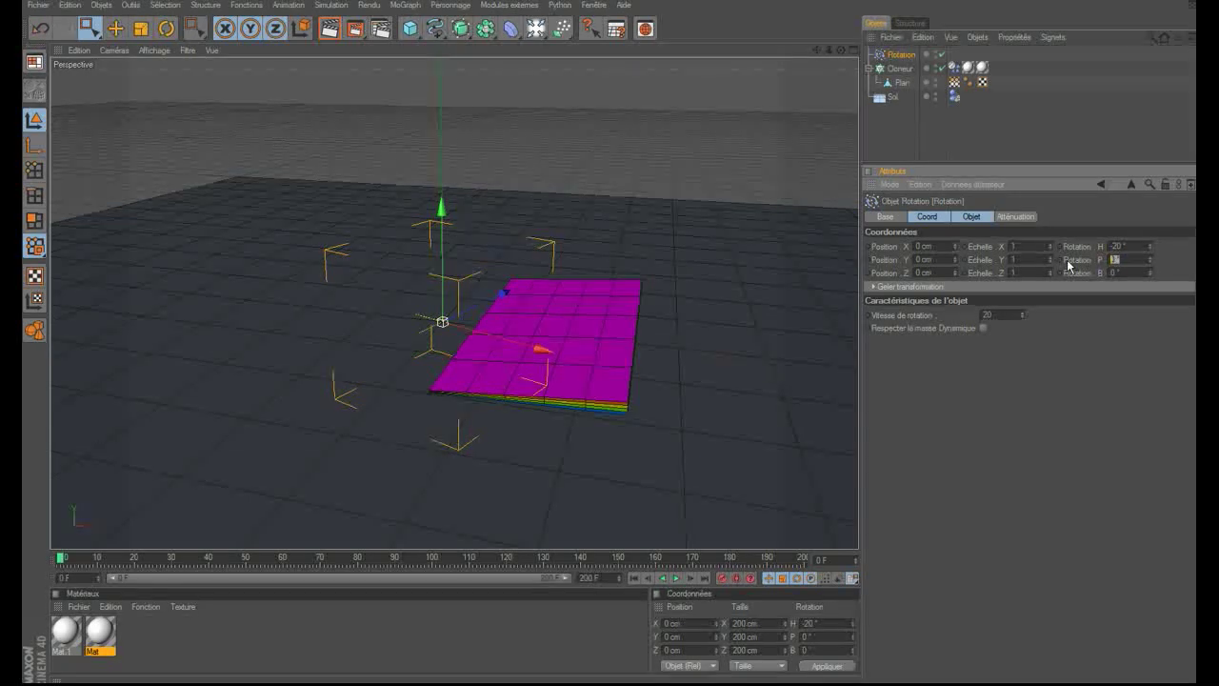
{"action": "type", "text": "10"}
{"action": "key", "text": "Return"}
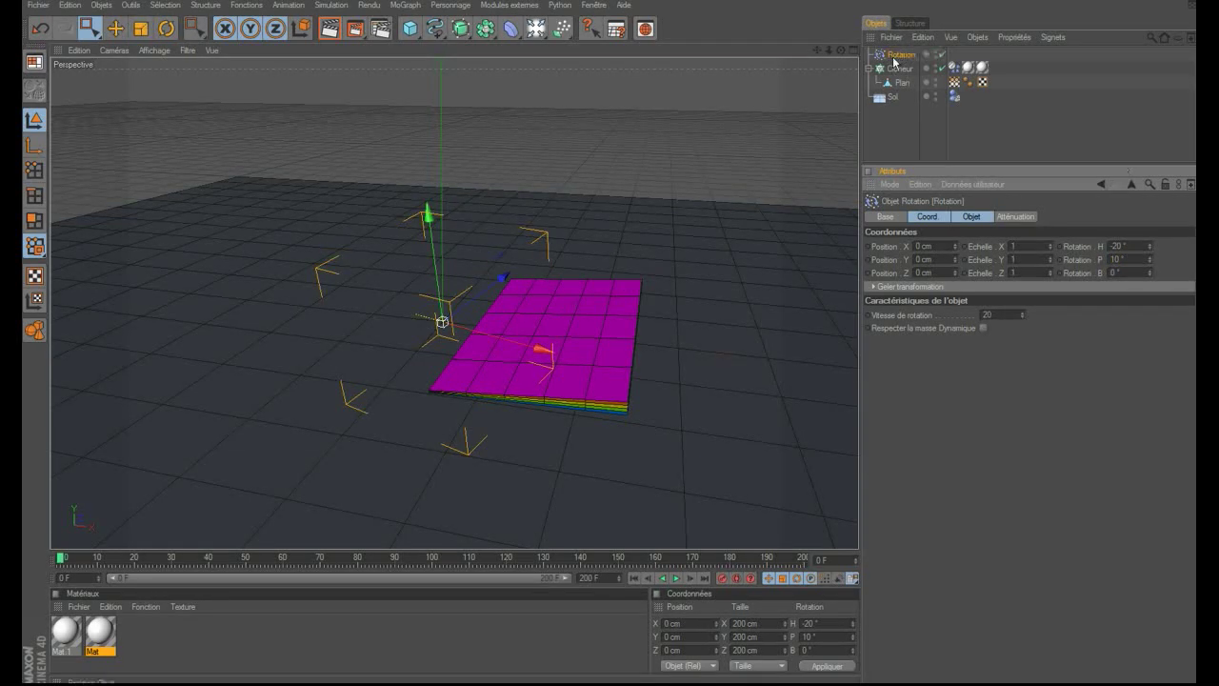
Include the Rotation force in the soft-body tag's force list, then preview the animation
{"action": "left_click", "coordinate": [953, 68]}
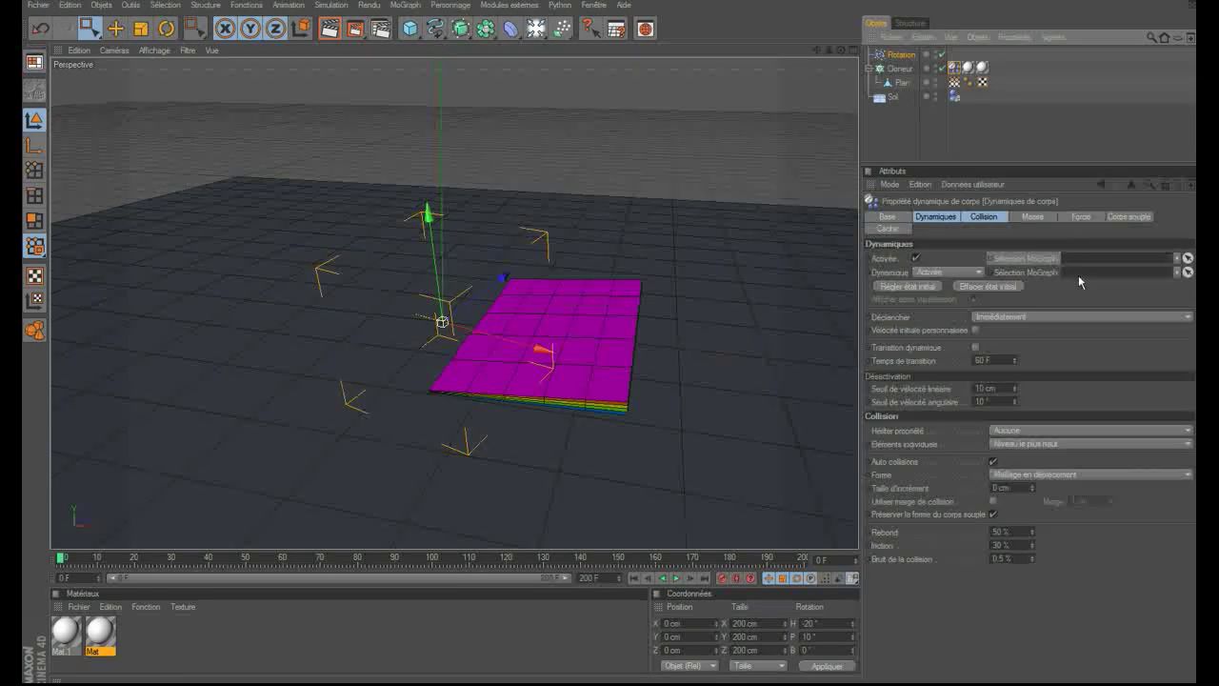
{"action": "left_click", "coordinate": [1081, 218]}
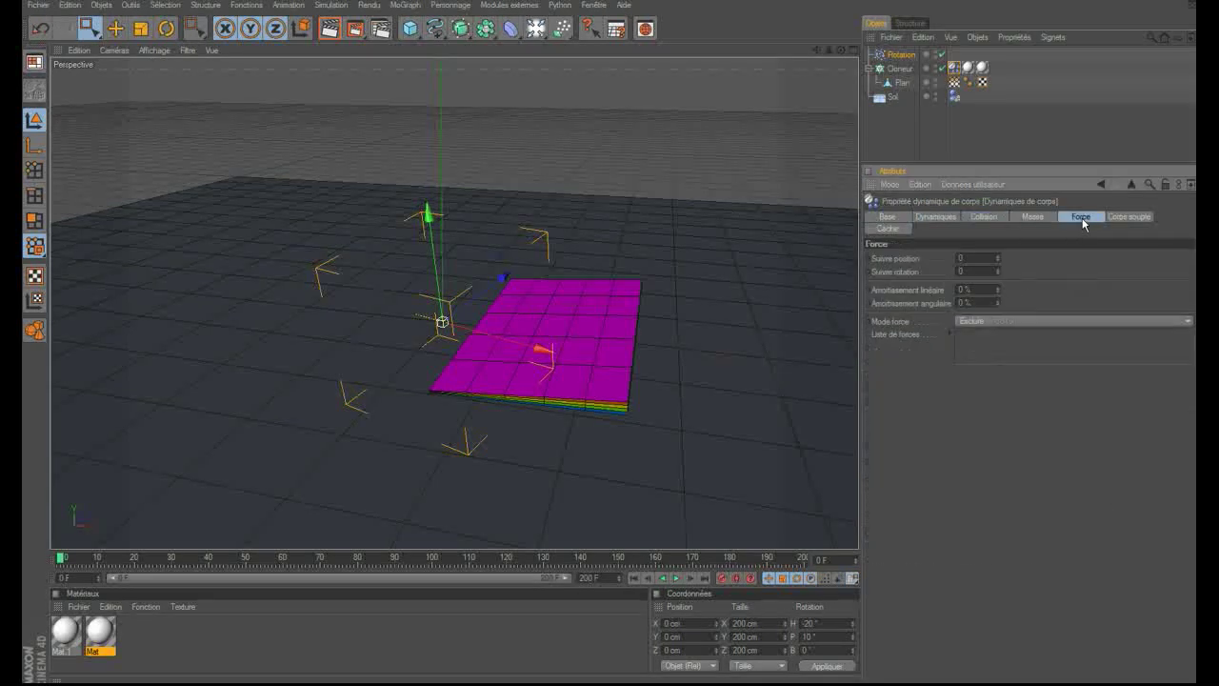
{"action": "left_click_drag", "start_coordinate": [1006, 357], "coordinate": [996, 336]}
{"action": "left_click", "coordinate": [991, 323]}
{"action": "left_click", "coordinate": [991, 336]}
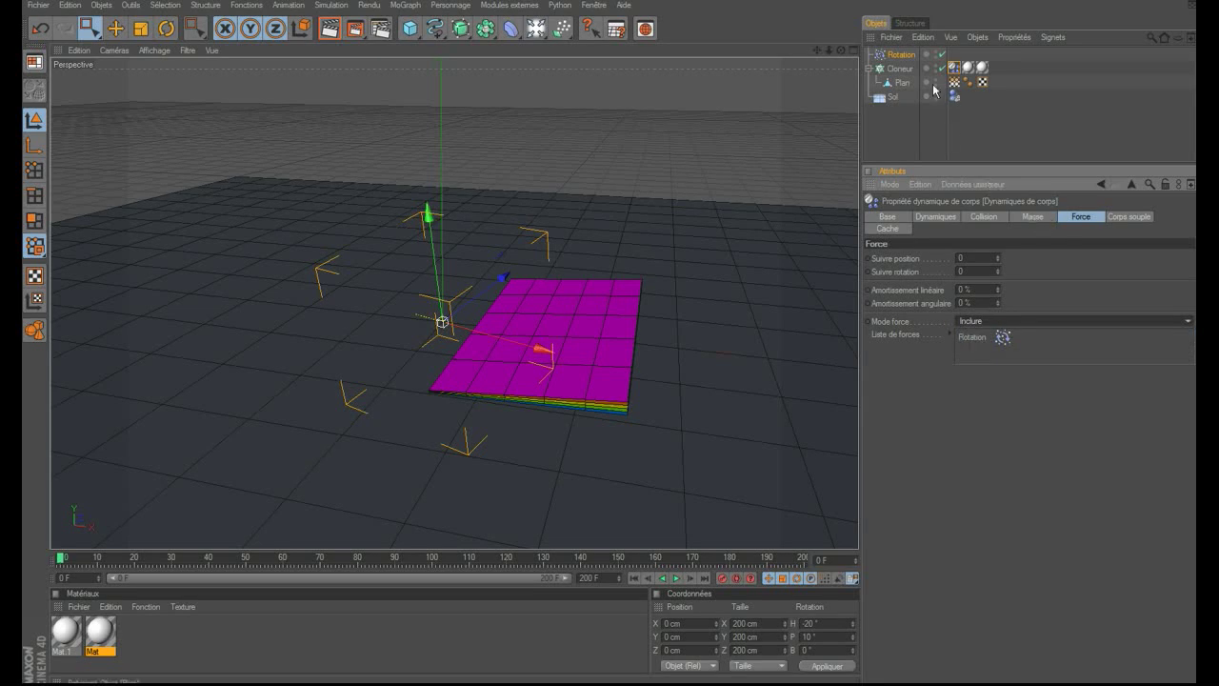
{"action": "left_click", "coordinate": [920, 120]}
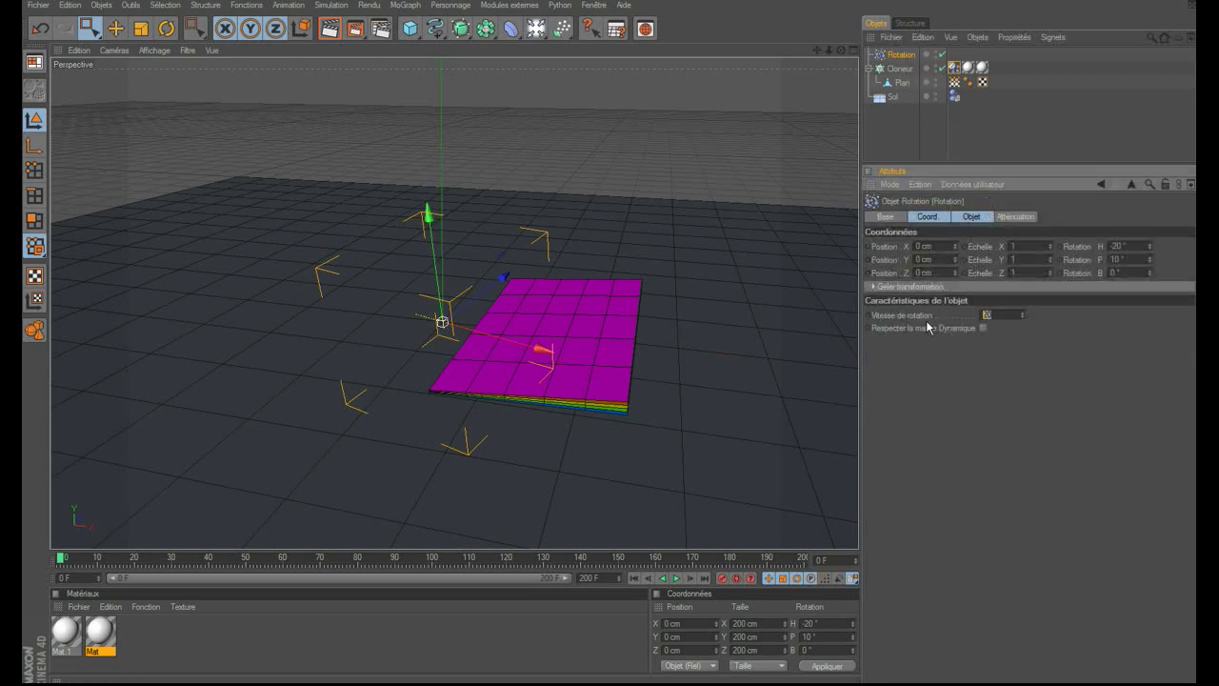
{"action": "left_click", "coordinate": [676, 578]}
Set the Cloneur radius to 7 cm, preview the playback, then widen it to 150 cm
{"action": "left_click", "coordinate": [676, 578]}
{"action": "left_click", "coordinate": [633, 578]}
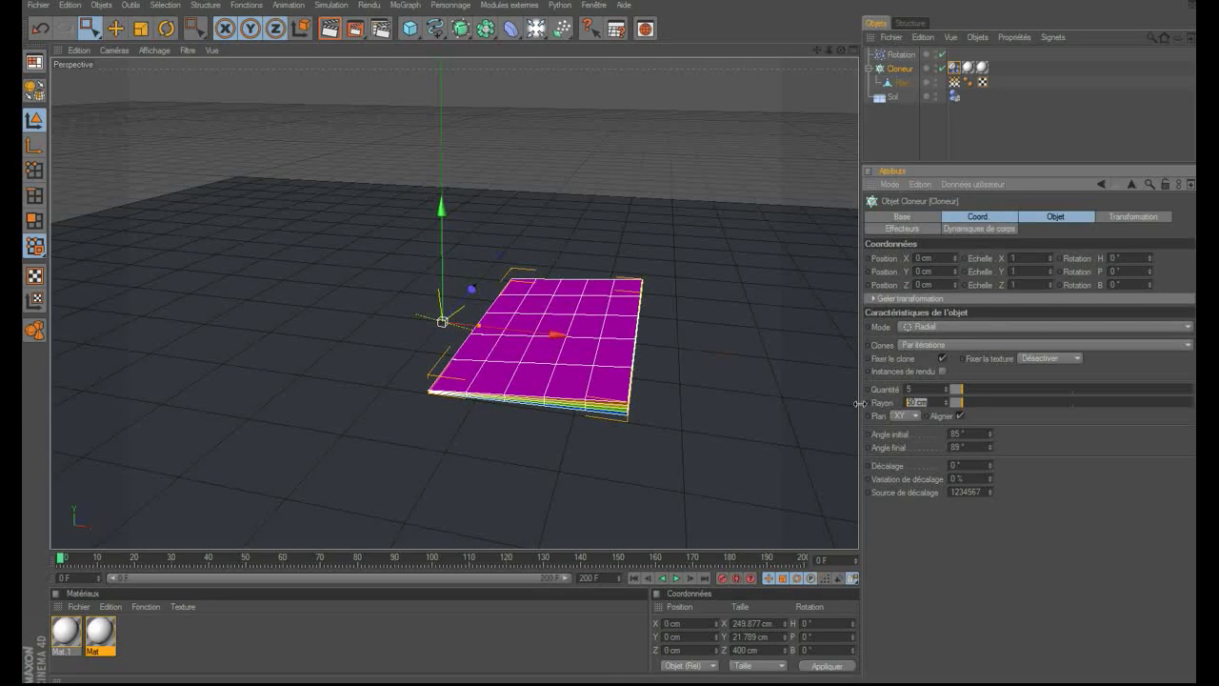
{"action": "type", "text": "7"}
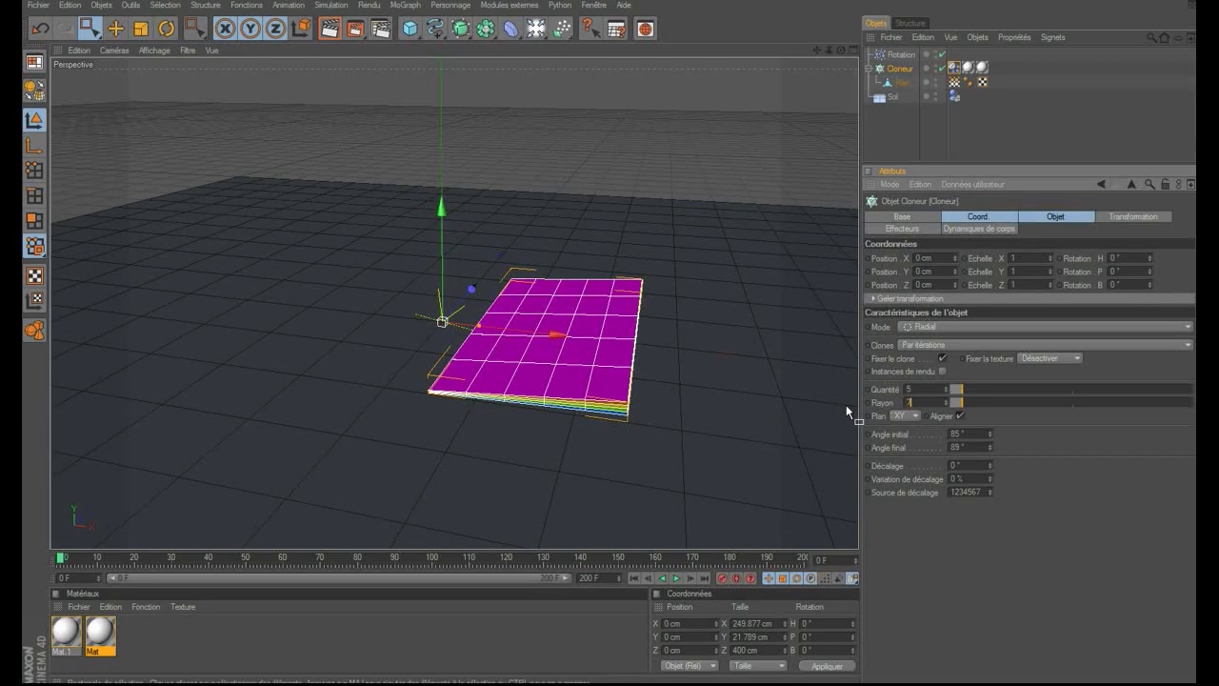
{"action": "key", "text": "Return"}
{"action": "left_click", "coordinate": [674, 578]}
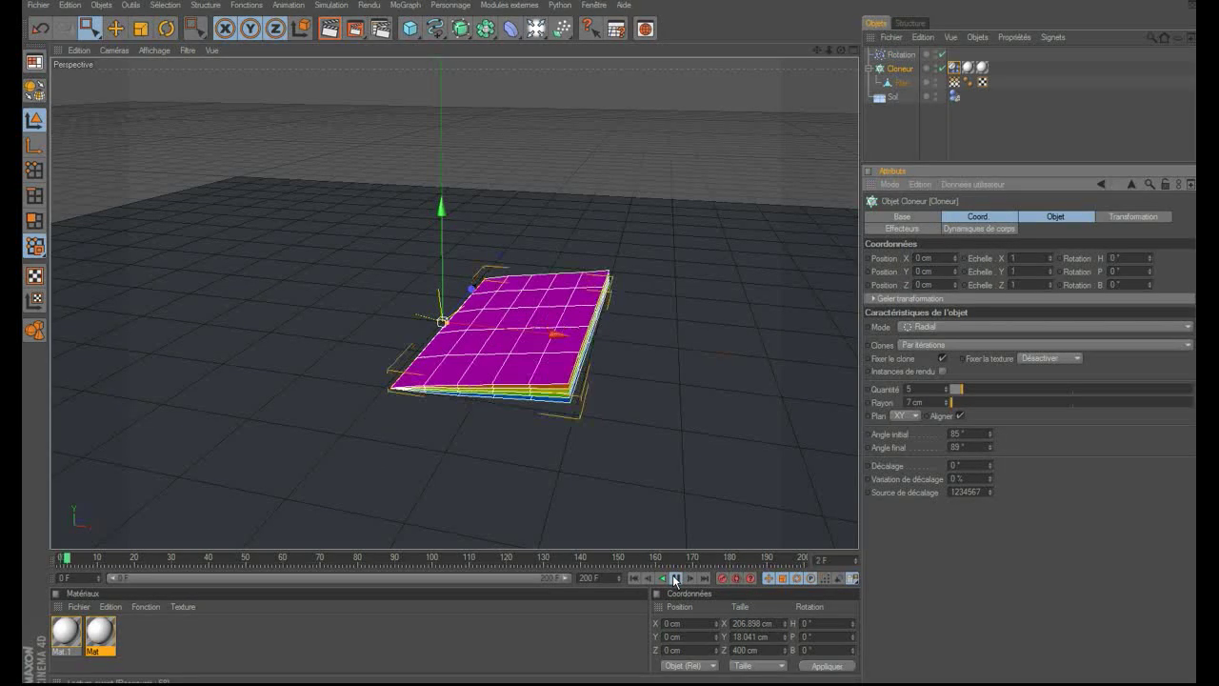
{"action": "left_click", "coordinate": [674, 578]}
{"action": "left_click", "coordinate": [634, 578]}
{"action": "mouse_move", "coordinate": [843, 50]}
{"action": "left_mouse_down"}
{"action": "mouse_move", "coordinate": [828, 57]}
{"action": "mouse_move", "coordinate": [895, 74]}
{"action": "left_mouse_up"}
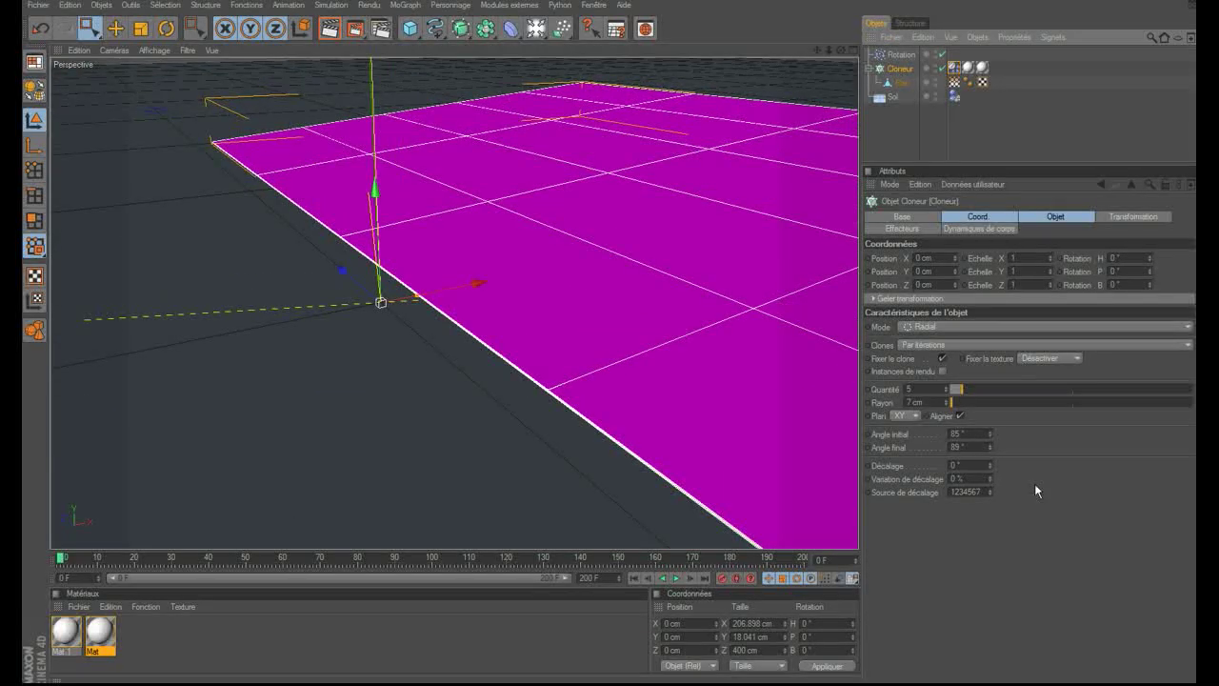
{"action": "left_click_drag", "start_coordinate": [967, 401], "coordinate": [987, 404]}
{"action": "mouse_move", "coordinate": [817, 49]}
{"action": "left_mouse_down"}
{"action": "mouse_move", "coordinate": [831, 239]}
{"action": "mouse_move", "coordinate": [355, 105]}
{"action": "left_mouse_up"}
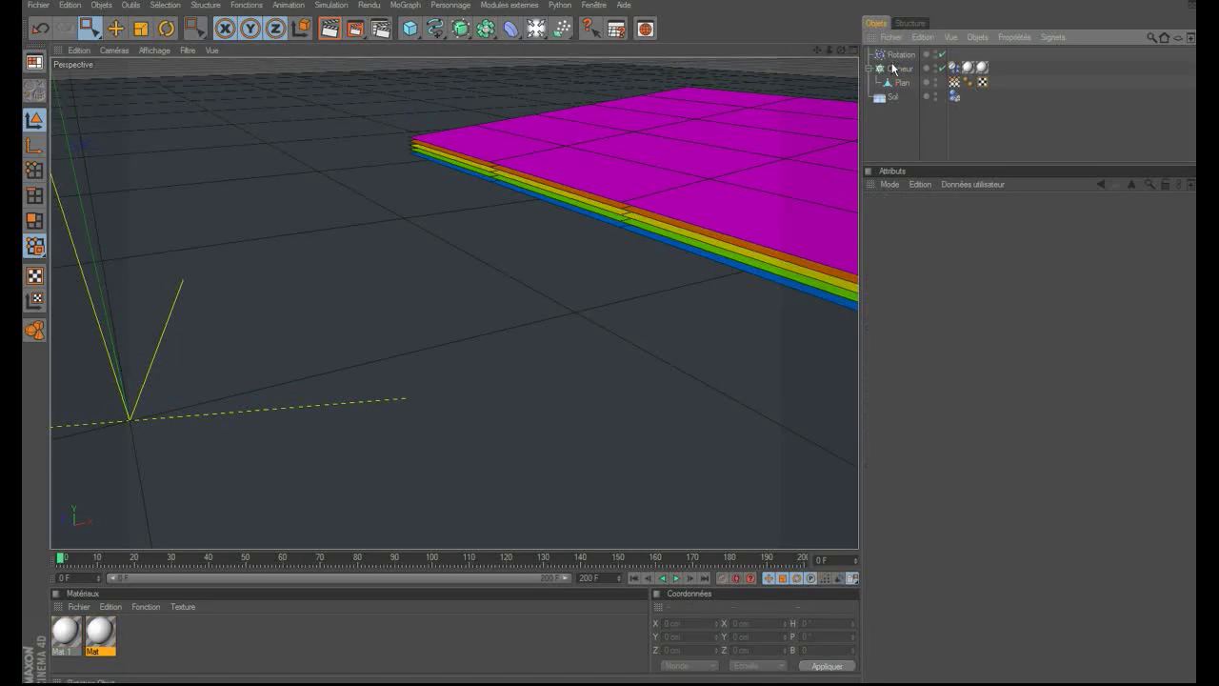
Paint a Sélection MoGraph onto a clone at the edge of the page stack
{"action": "left_click", "coordinate": [409, 8]}
{"action": "left_click", "coordinate": [434, 42]}
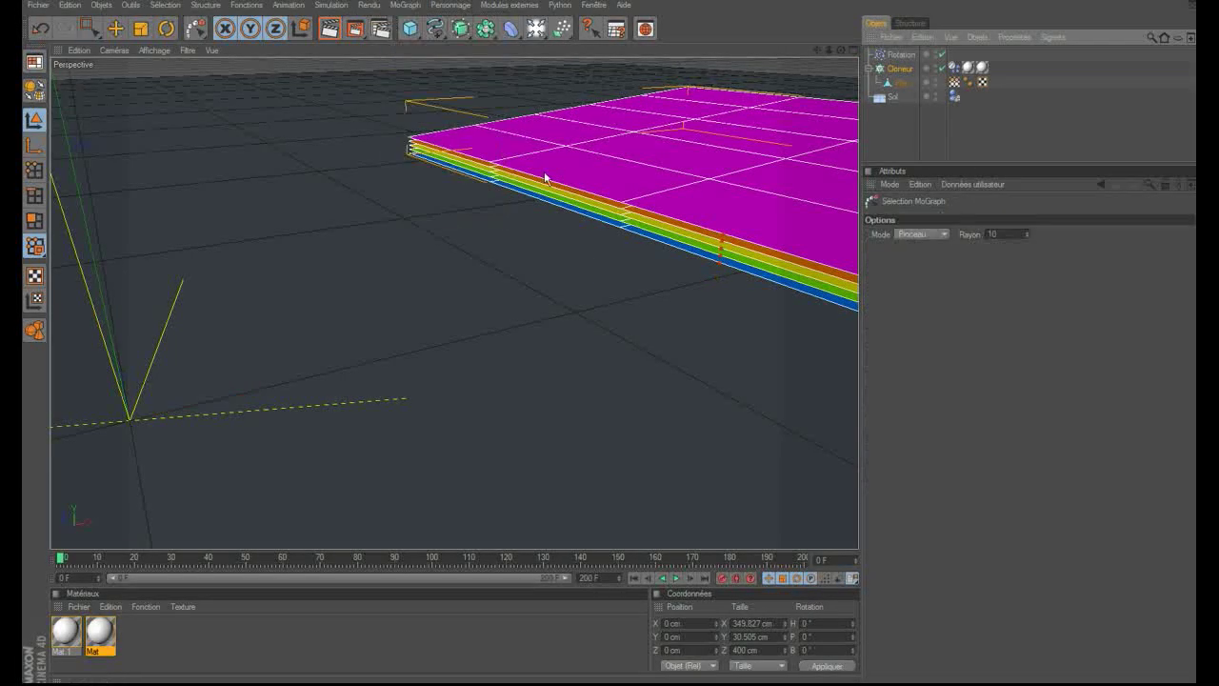
{"action": "left_click", "coordinate": [722, 236]}
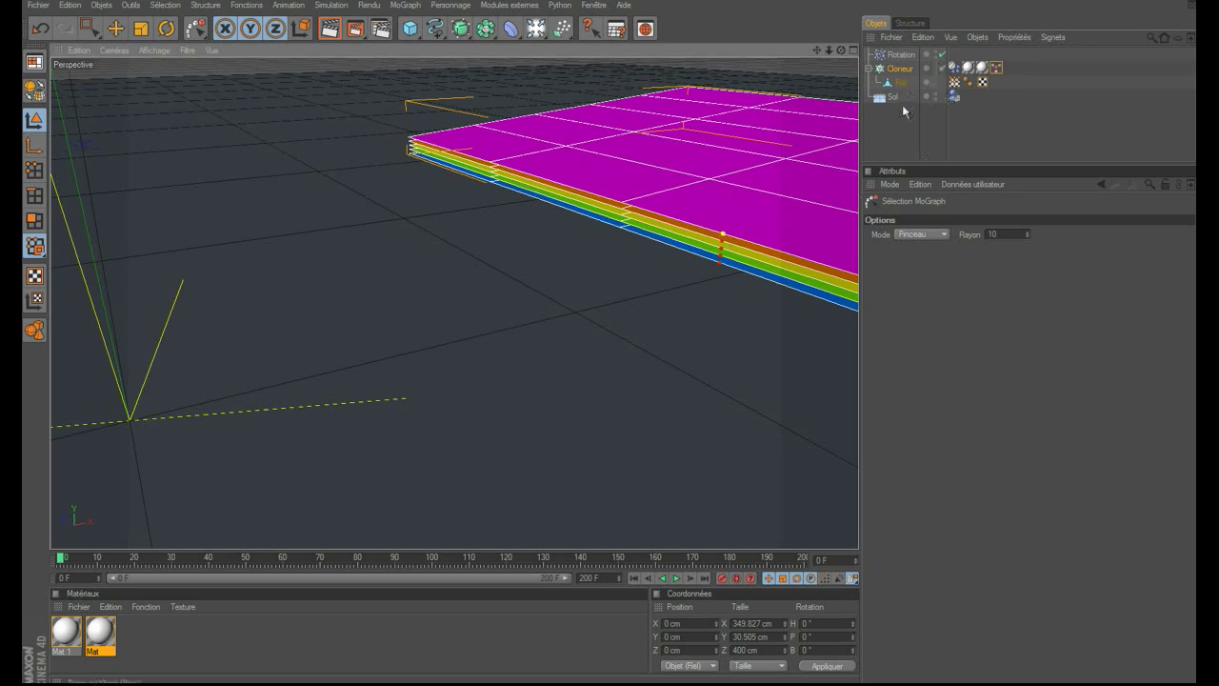
{"action": "left_click", "coordinate": [470, 114]}
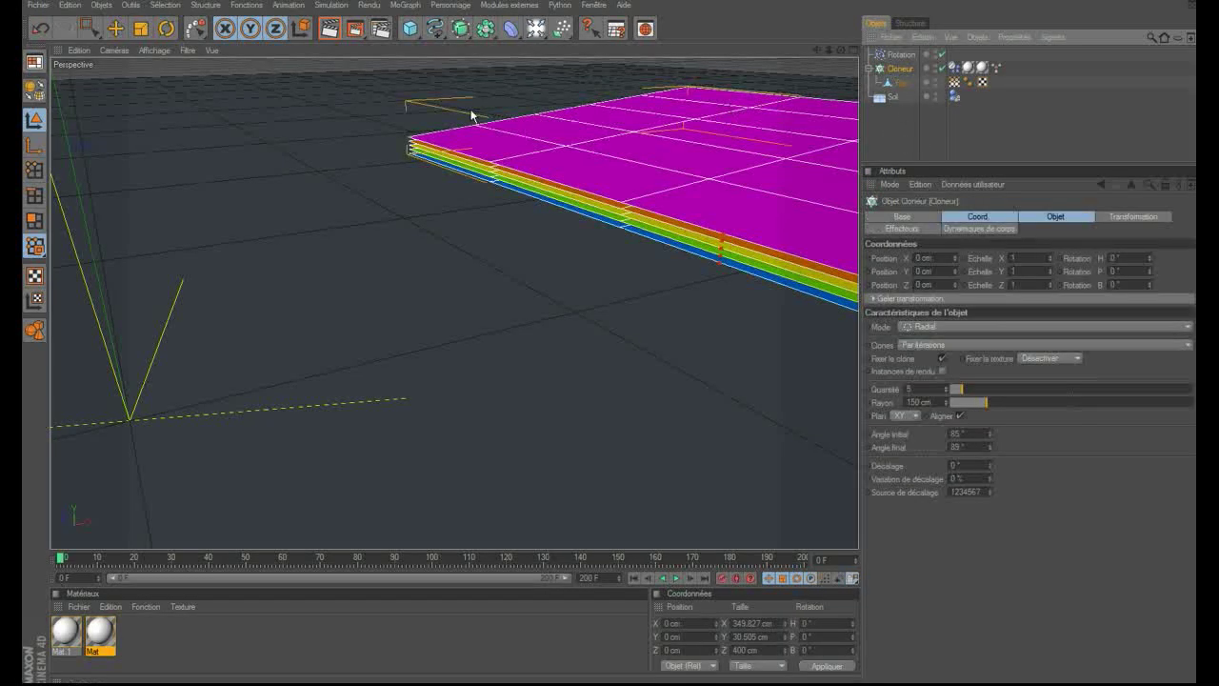
{"action": "left_click", "coordinate": [198, 29]}
{"action": "left_click_drag", "start_coordinate": [713, 214], "coordinate": [723, 239]}
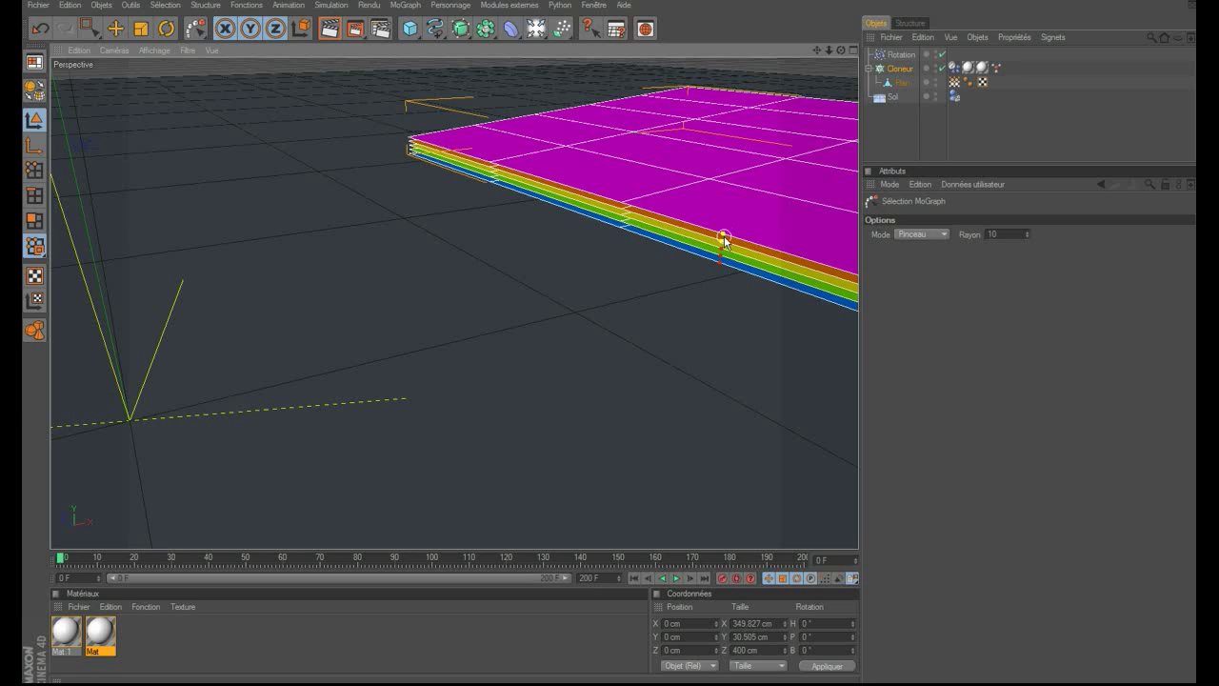
Reselect the Cloneur, reapply MoGraph selection painting, then orbit out to see the whole stack
{"action": "left_click", "coordinate": [903, 113]}
{"action": "left_click", "coordinate": [900, 68]}
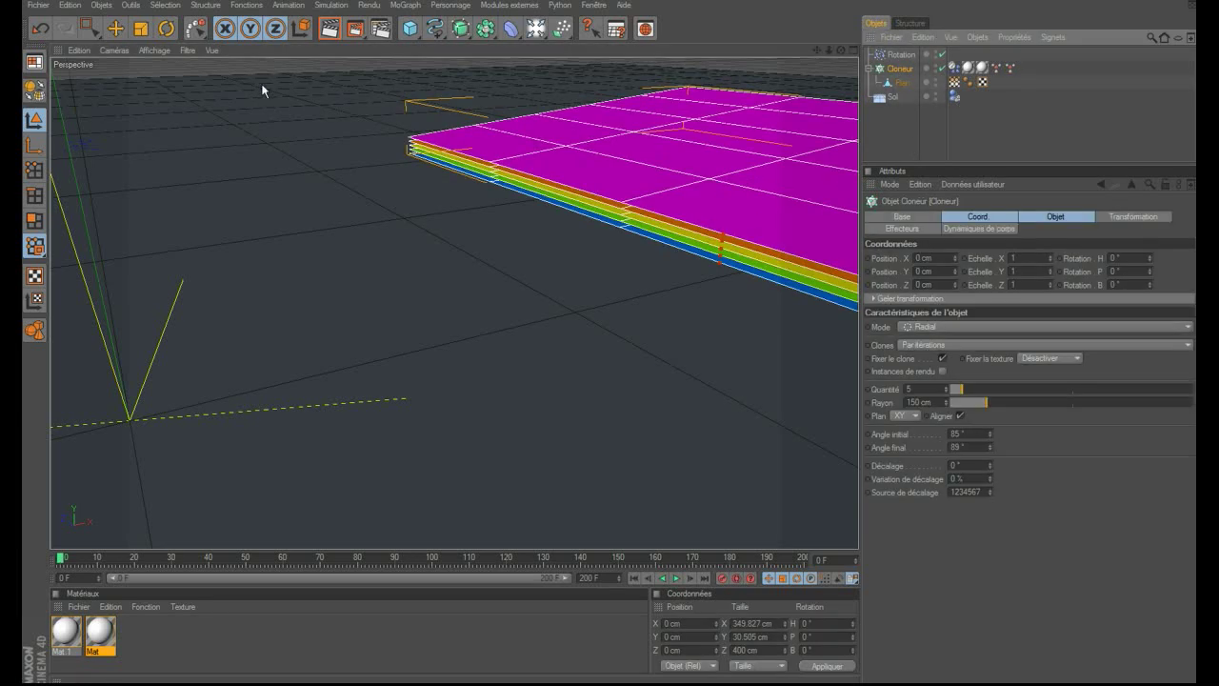
{"action": "left_click", "coordinate": [198, 30]}
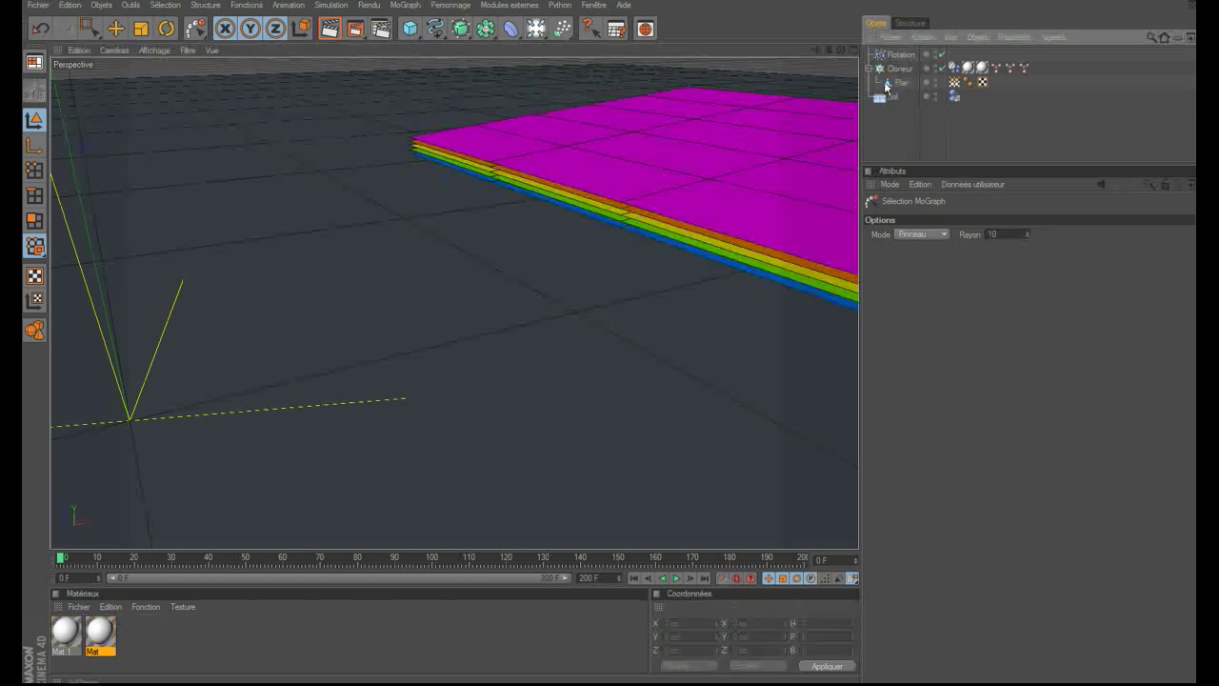
{"action": "key", "text": "space"}
{"action": "left_click", "coordinate": [201, 36]}
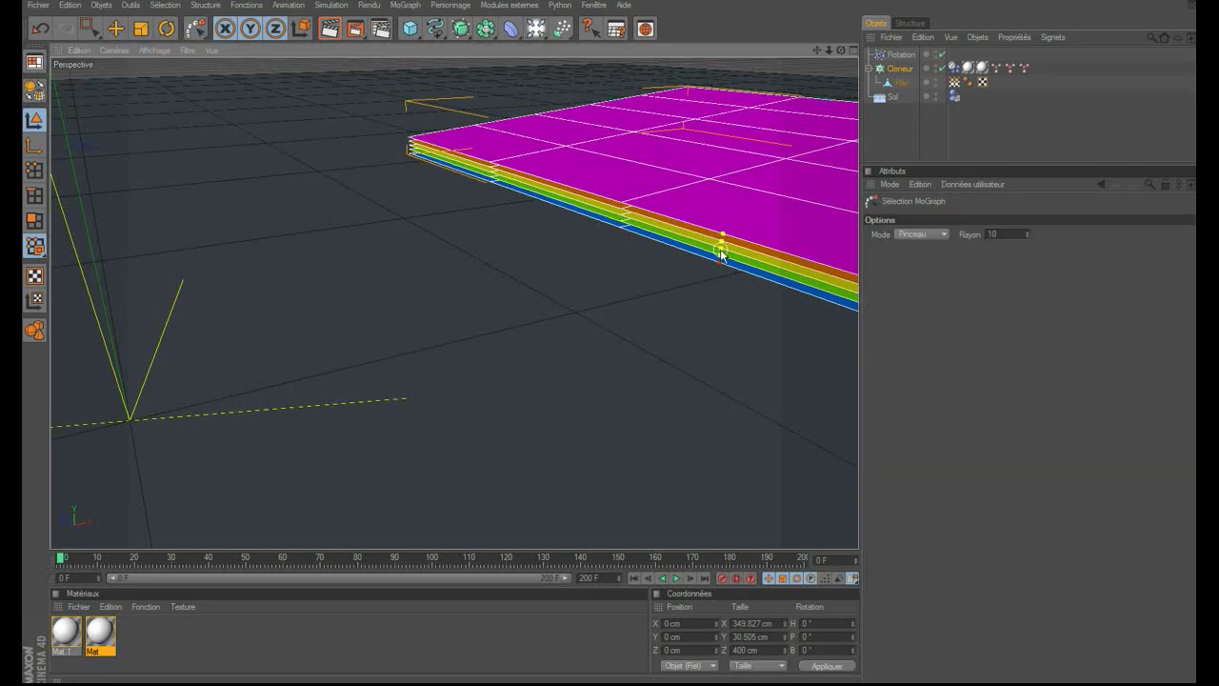
{"action": "left_click", "coordinate": [848, 78]}
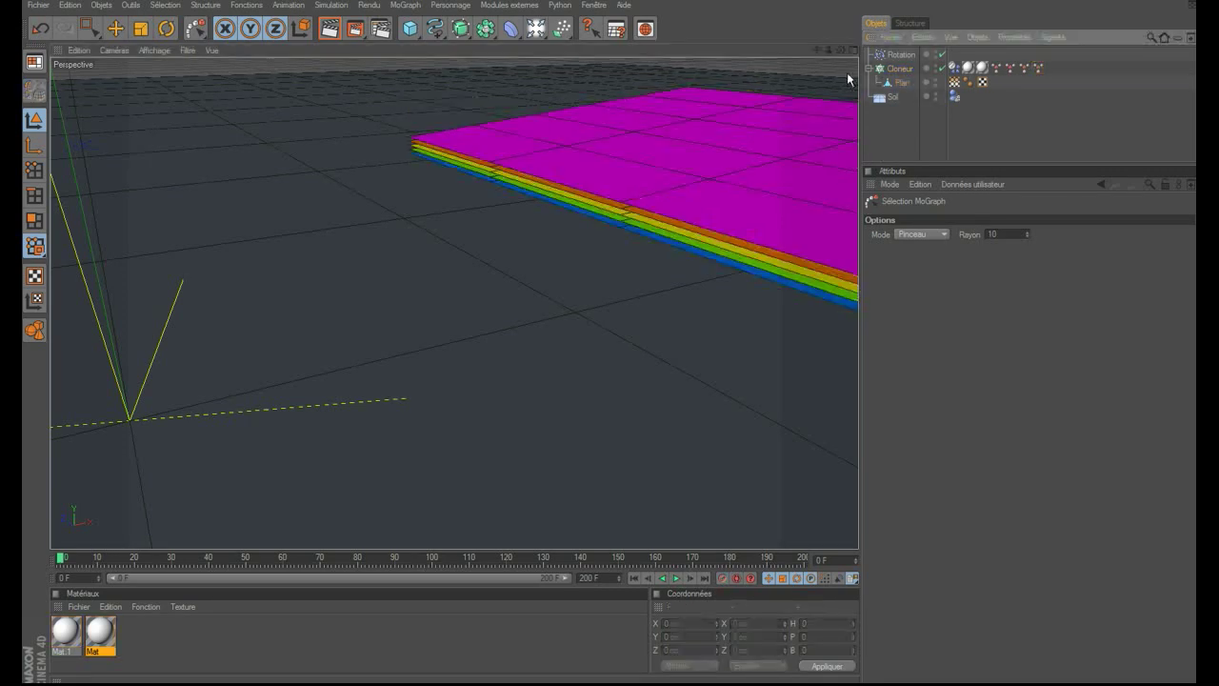
{"action": "mouse_move", "coordinate": [816, 55]}
{"action": "left_mouse_down"}
{"action": "mouse_move", "coordinate": [848, 51]}
{"action": "mouse_move", "coordinate": [819, 66]}
{"action": "mouse_move", "coordinate": [838, 57]}
{"action": "mouse_move", "coordinate": [816, 57]}
{"action": "mouse_move", "coordinate": [843, 86]}
{"action": "left_mouse_up"}
Set the Cloneur radius to 8 cm and show the dynamics body tag's main Dynamiques settings
{"action": "left_click", "coordinate": [900, 69]}
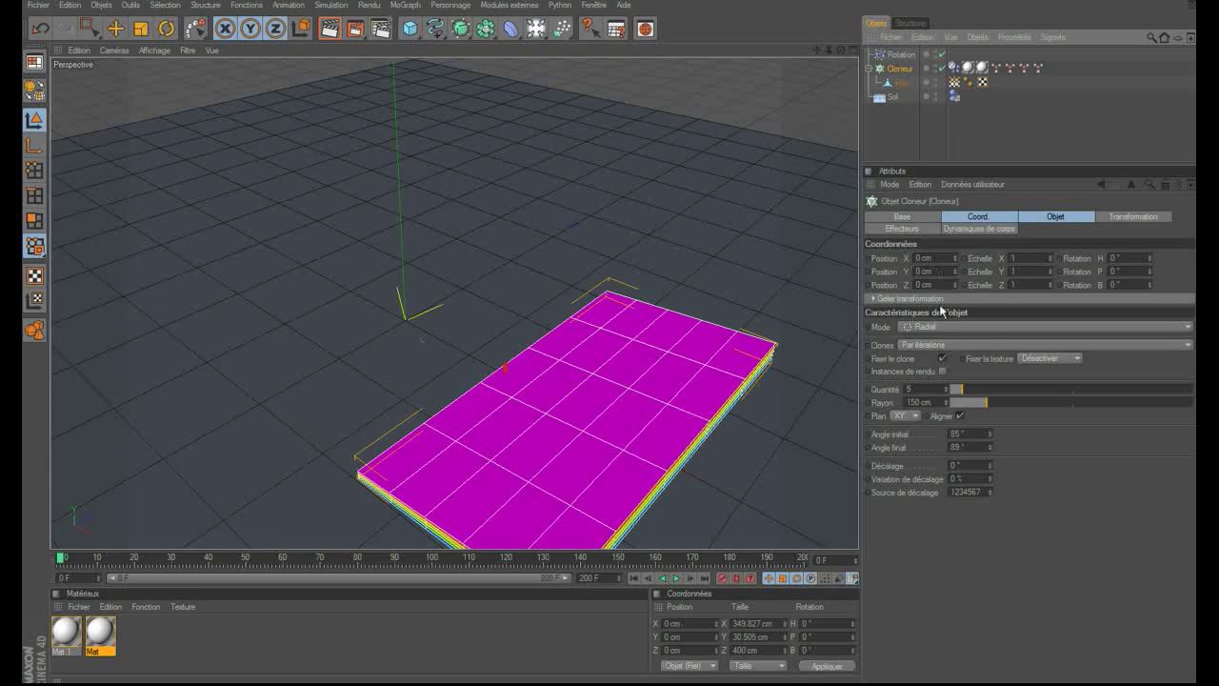
{"action": "double_click", "coordinate": [919, 401]}
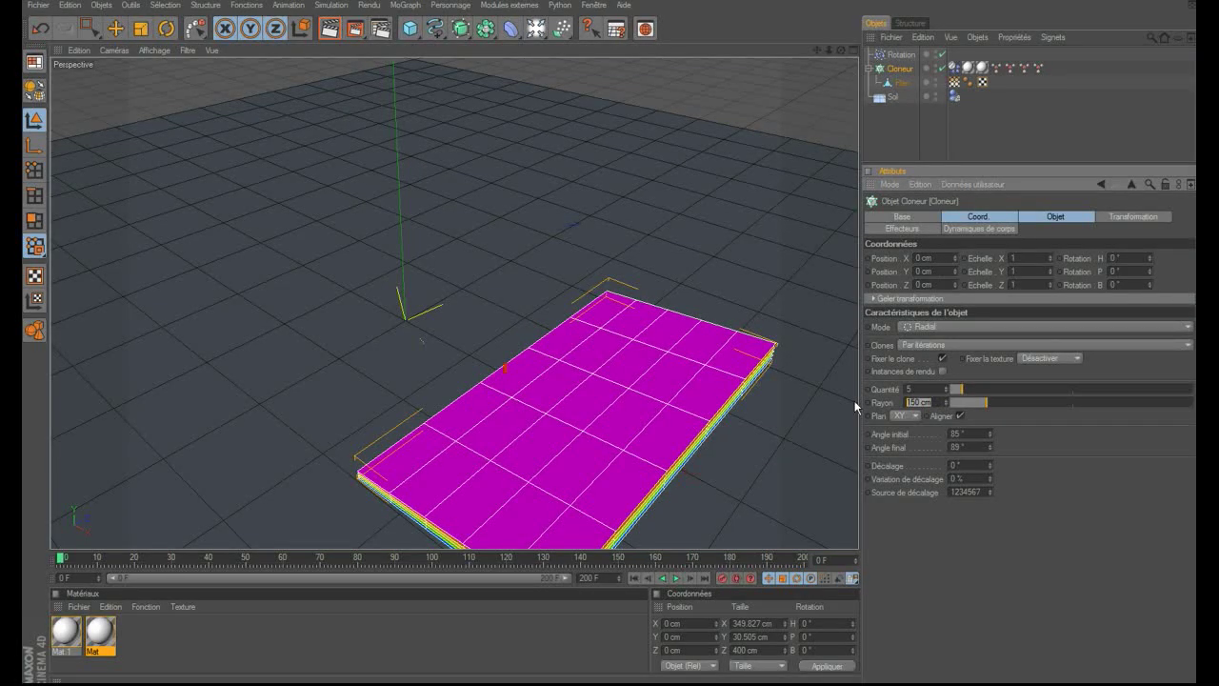
{"action": "type", "text": "8"}
{"action": "key", "text": "Return"}
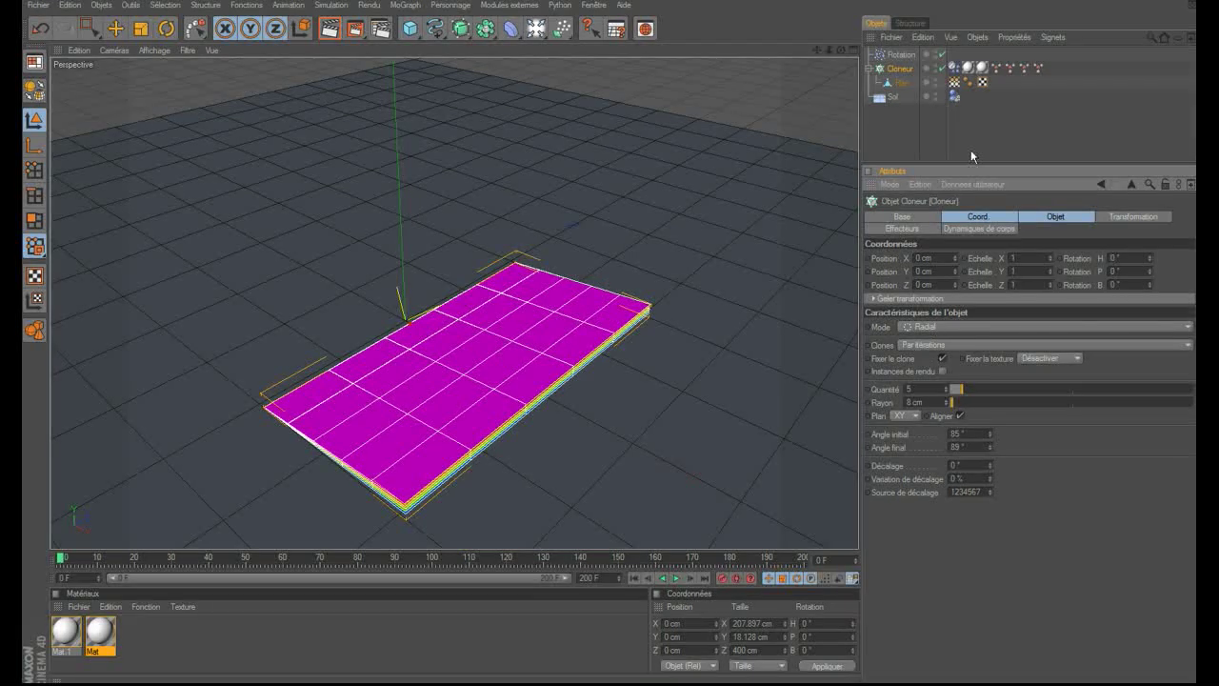
{"action": "left_click", "coordinate": [954, 67]}
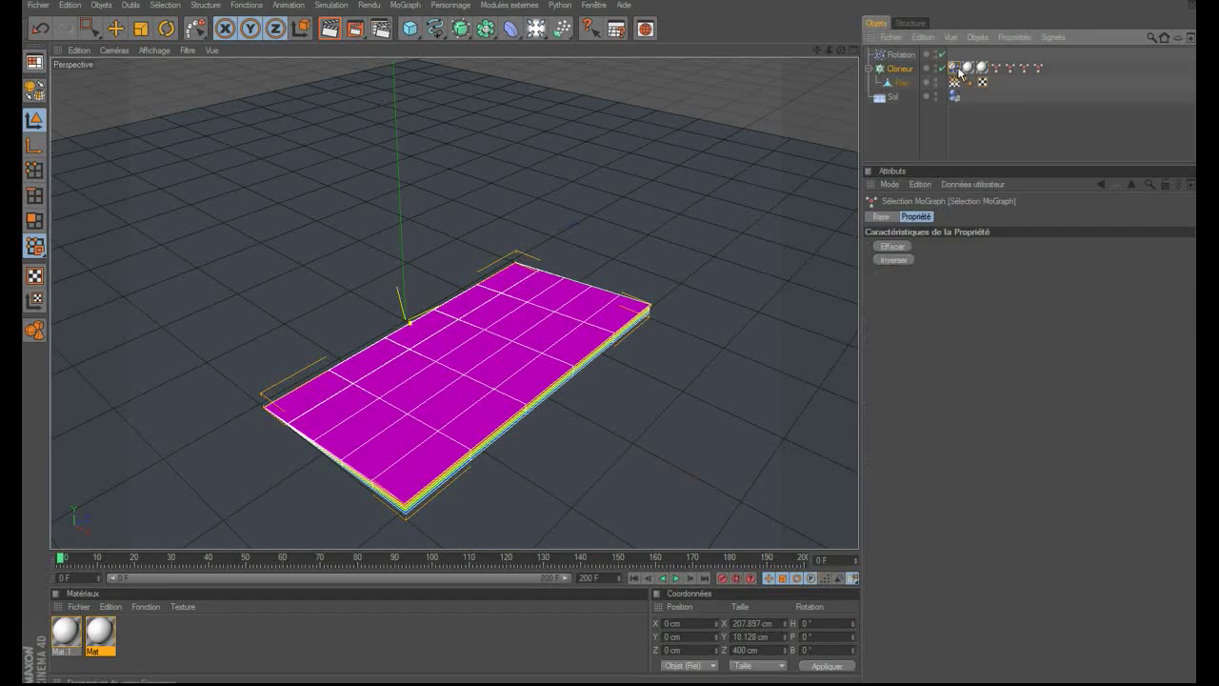
{"action": "left_click", "coordinate": [1080, 216]}
{"action": "left_click", "coordinate": [935, 216]}
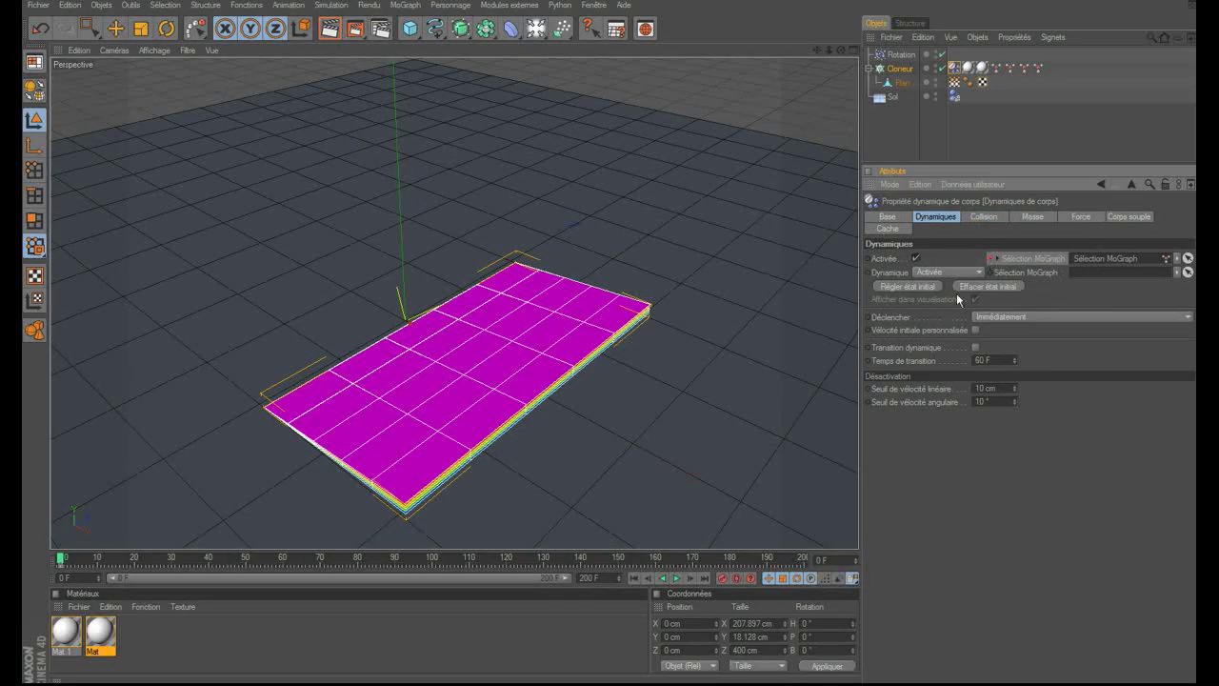
Set keyframes on the dynamics tag's MoGraph selection at frames 21 and 57
{"action": "left_click_drag", "start_coordinate": [95, 562], "coordinate": [138, 562]}
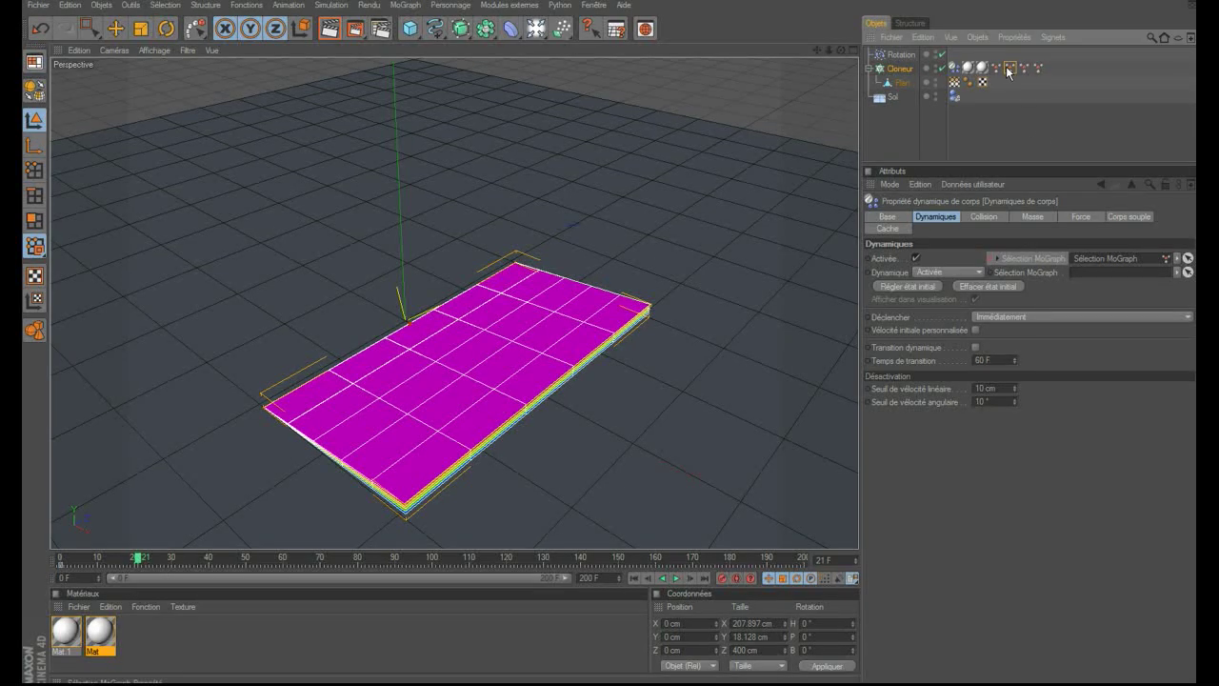
{"action": "left_click", "coordinate": [1000, 259]}
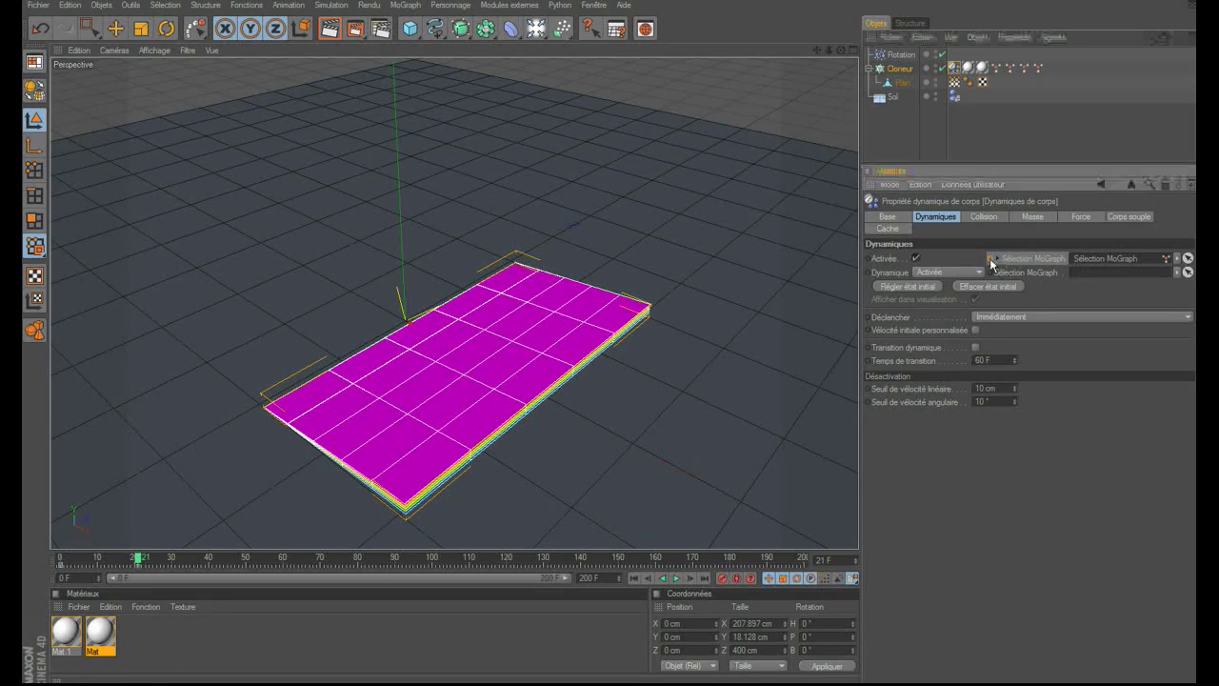
{"action": "left_click", "coordinate": [203, 562]}
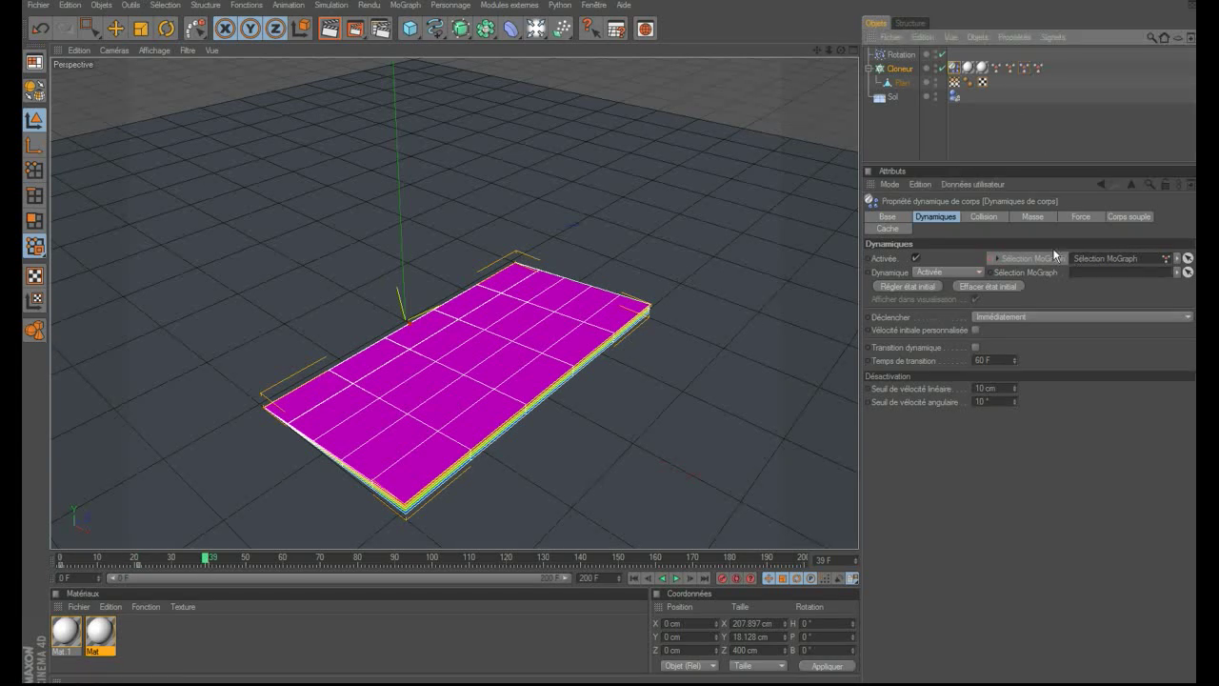
{"action": "left_click", "coordinate": [992, 261]}
{"action": "left_click_drag", "start_coordinate": [255, 567], "coordinate": [303, 549]}
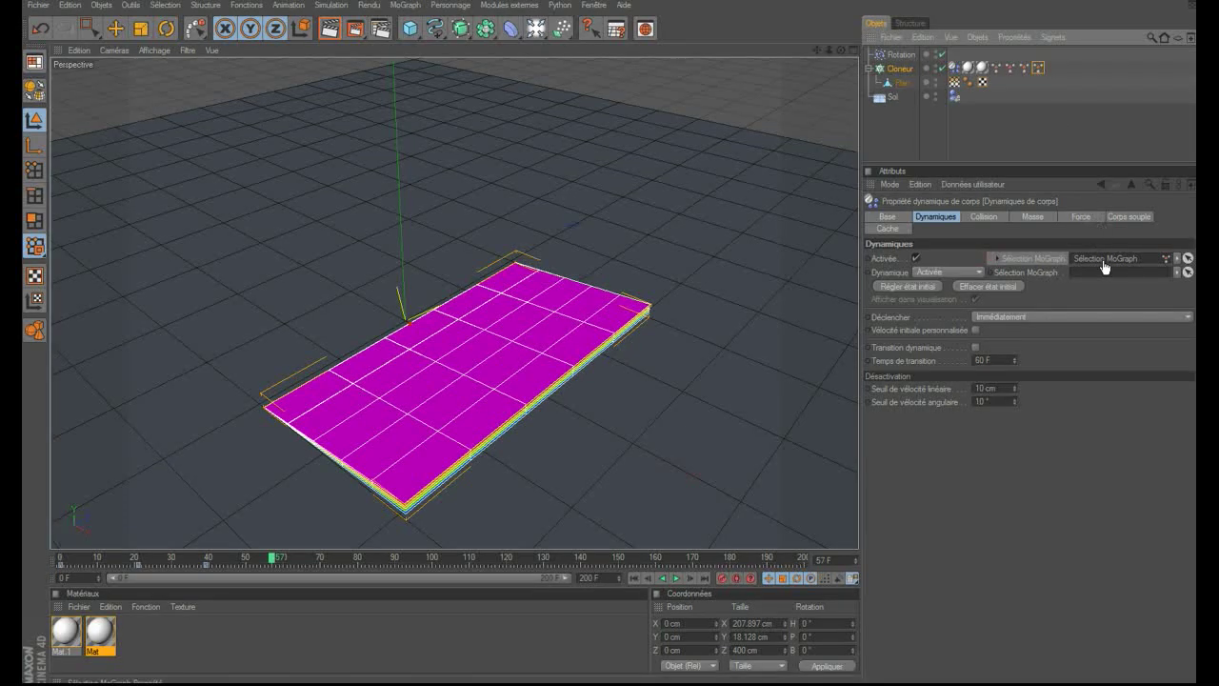
{"action": "left_click", "coordinate": [987, 257]}
Play the simulation to preview the selected page lifting and curling over
{"action": "left_click", "coordinate": [630, 578]}
{"action": "left_click", "coordinate": [677, 577]}
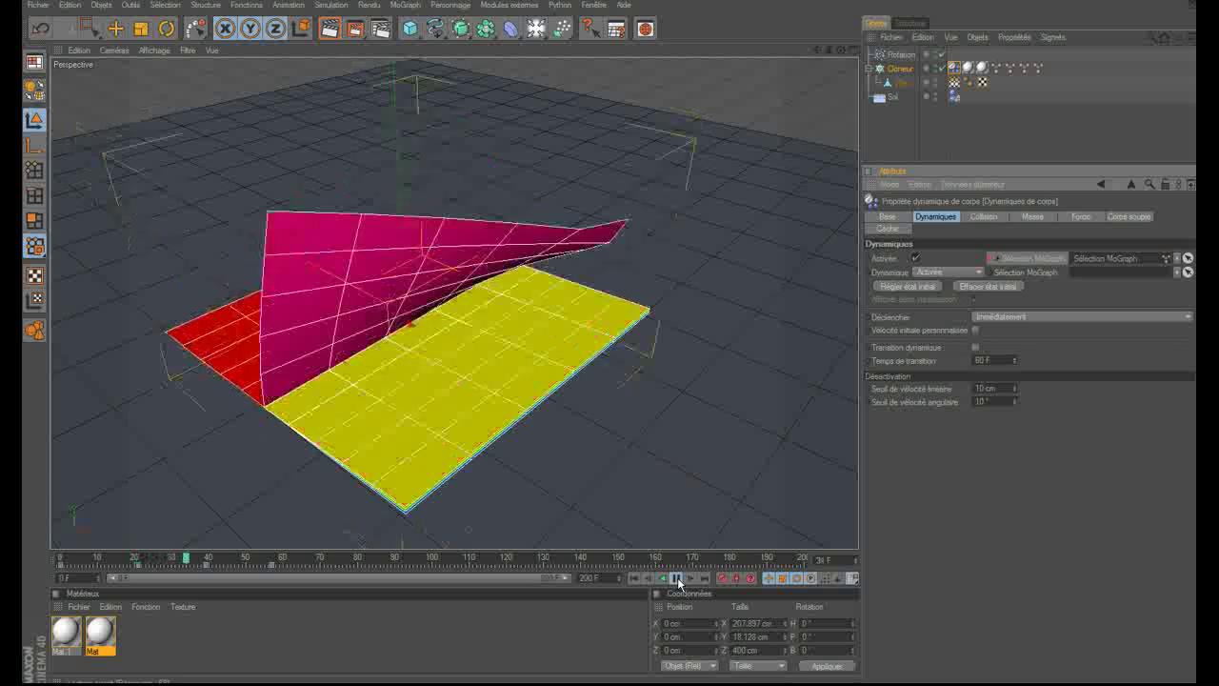
{"action": "left_click", "coordinate": [677, 578]}
Shift the second MoGraph selection key from frame 57 to 107, then replay the pages folding
{"action": "left_click", "coordinate": [634, 578]}
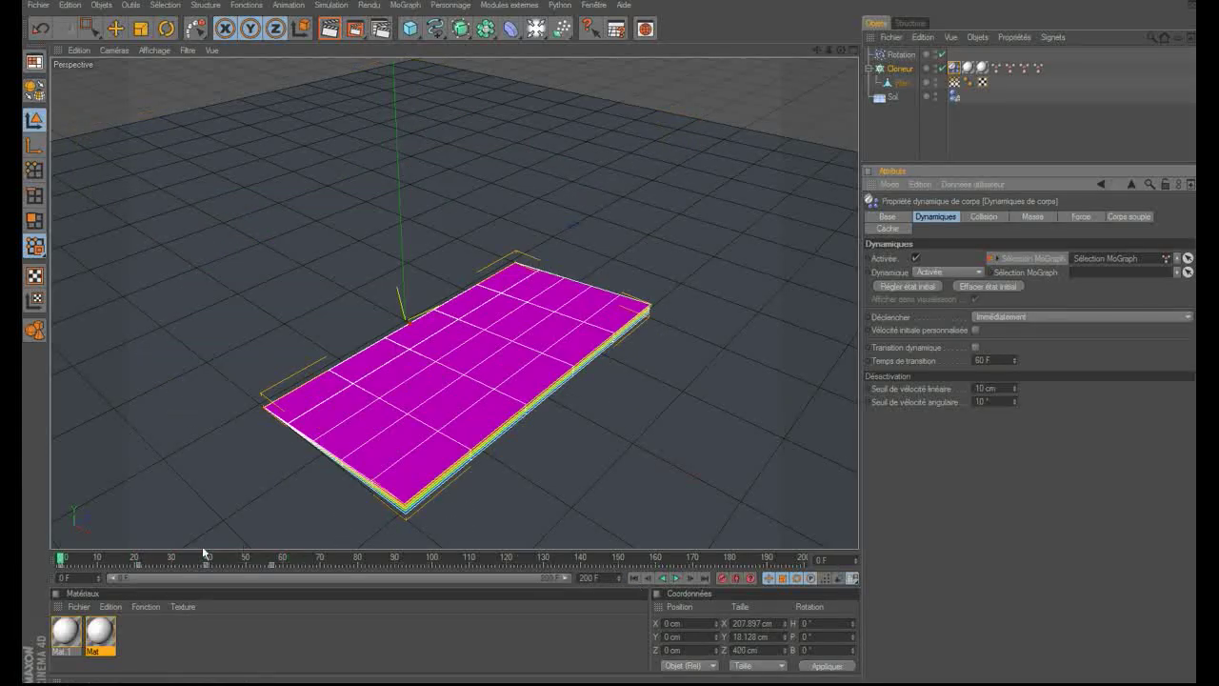
{"action": "left_click", "coordinate": [112, 560]}
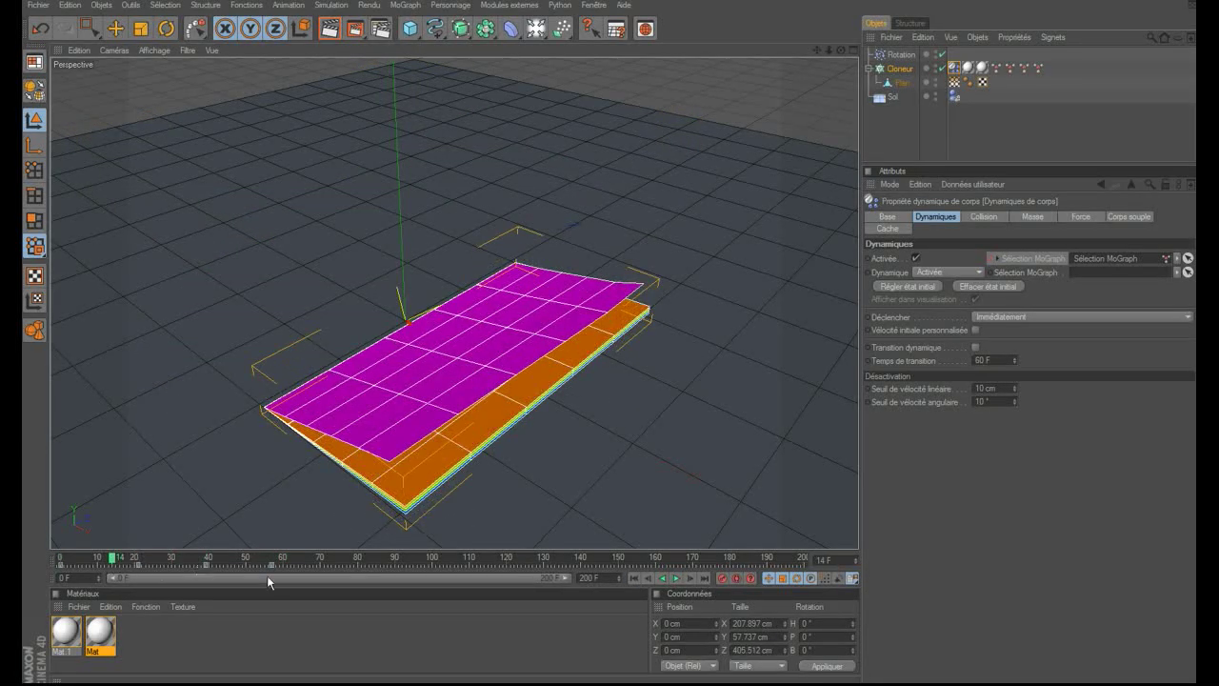
{"action": "left_click_drag", "start_coordinate": [285, 565], "coordinate": [346, 572]}
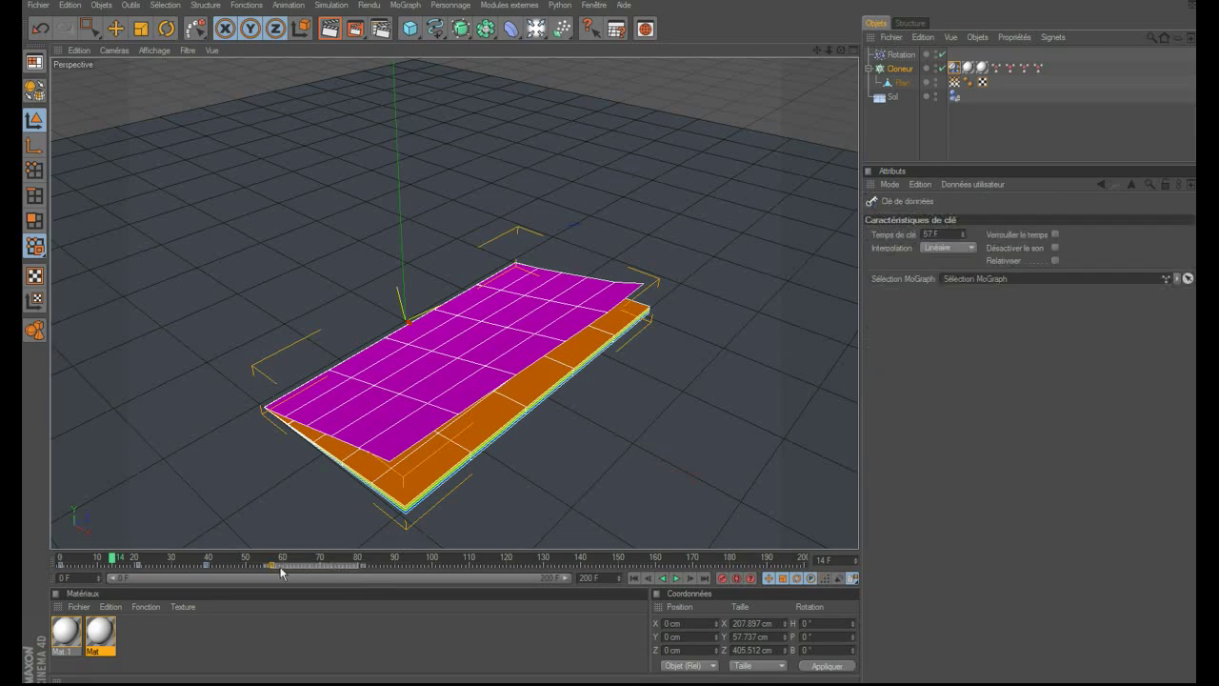
{"action": "mouse_move", "coordinate": [264, 565]}
{"action": "left_mouse_down"}
{"action": "mouse_move", "coordinate": [149, 566]}
{"action": "mouse_move", "coordinate": [365, 565]}
{"action": "left_mouse_up"}
{"action": "left_click_drag", "start_coordinate": [475, 574], "coordinate": [477, 575]}
{"action": "left_click", "coordinate": [647, 578]}
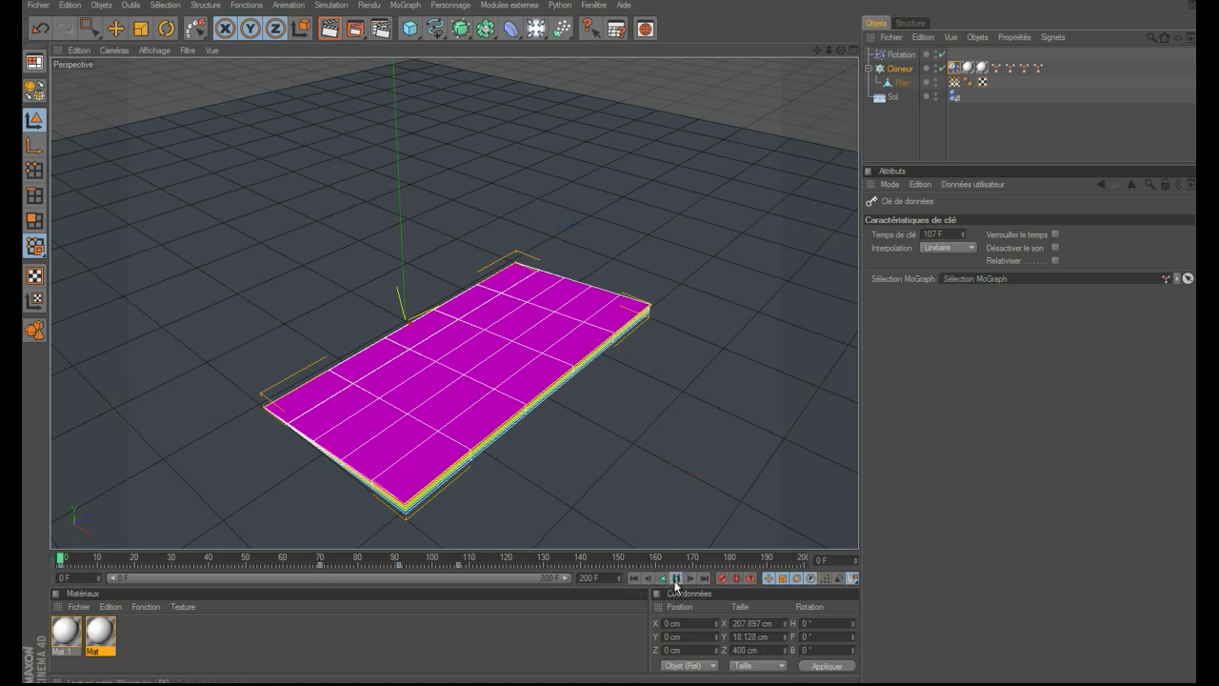
{"action": "left_click", "coordinate": [676, 578]}
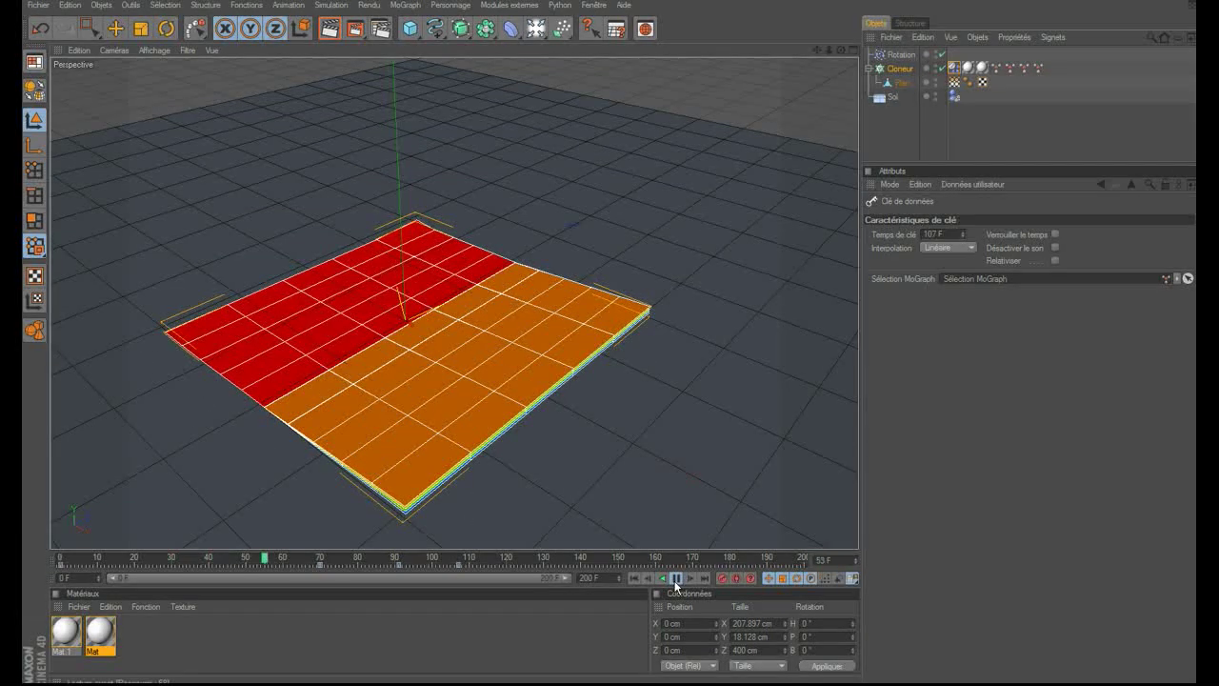